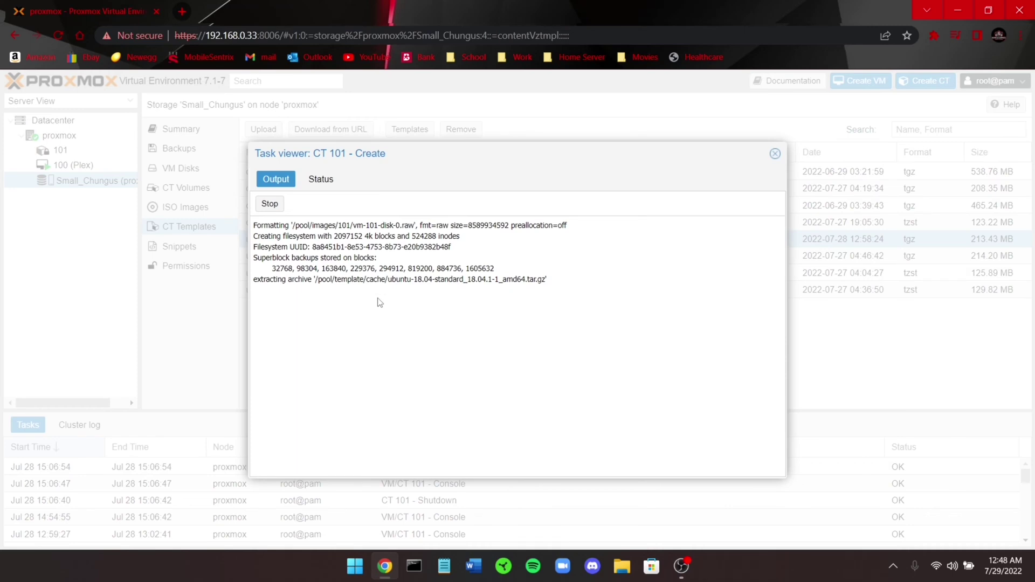
Close the CT 101 creation task log window
left_click(774, 153)
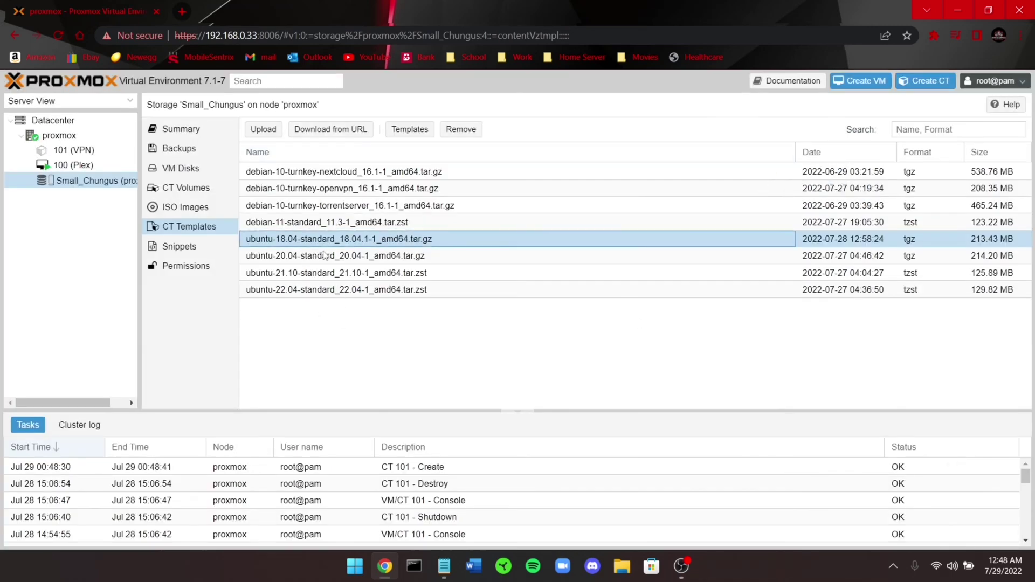
In a root shell on node proxmox, cd to /etc/pve/lxc and list it to show 101.conf
left_click(52, 139)
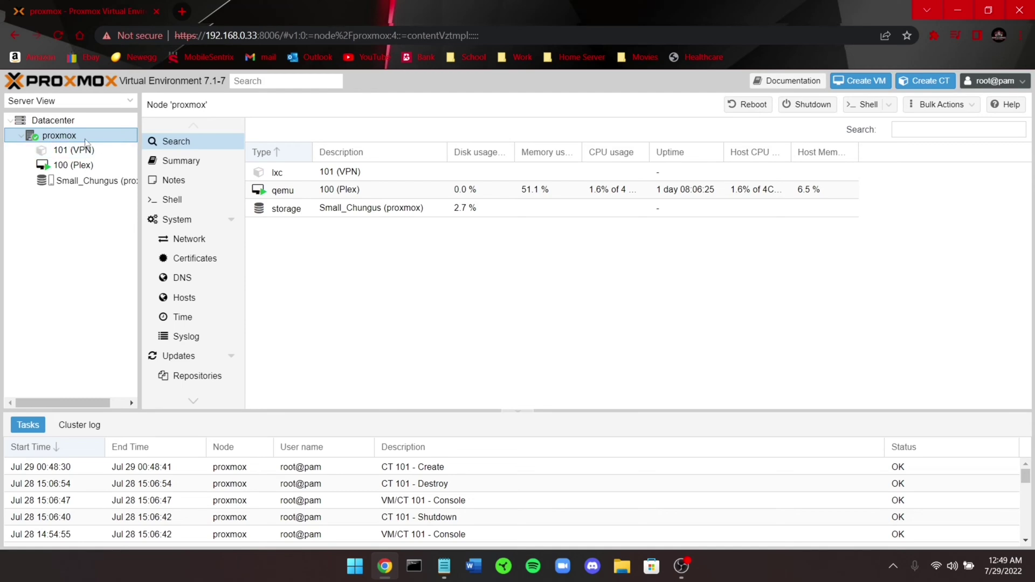
left_click(167, 199)
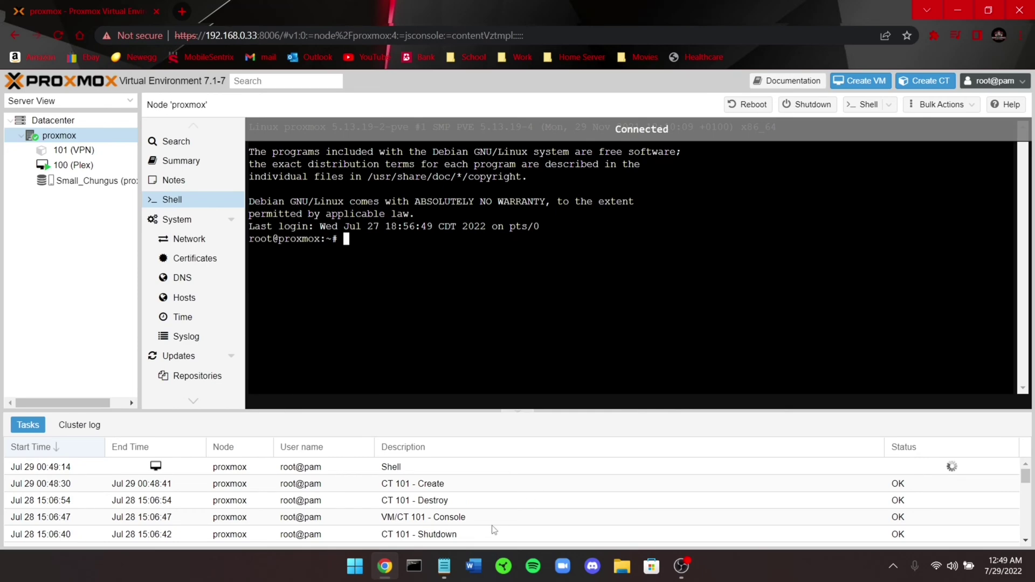
left_click(450, 571)
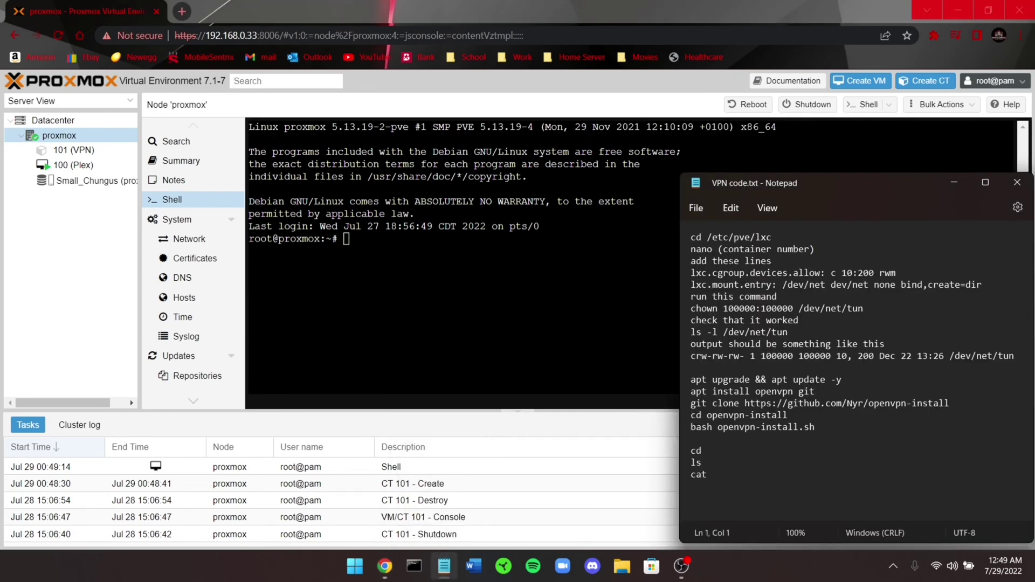
left_click(686, 242)
key("ctrl+c")
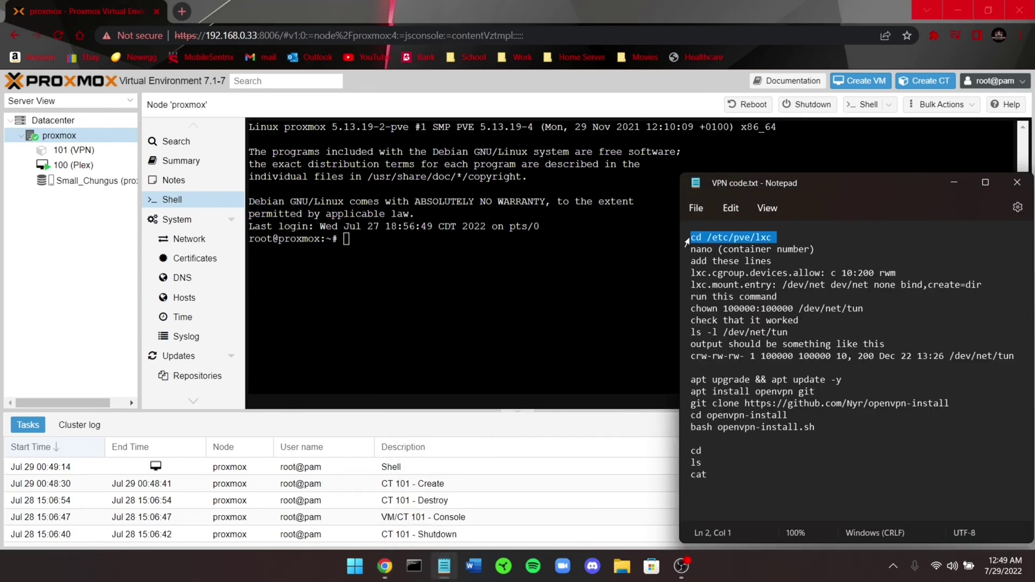
key("alt+Tab")
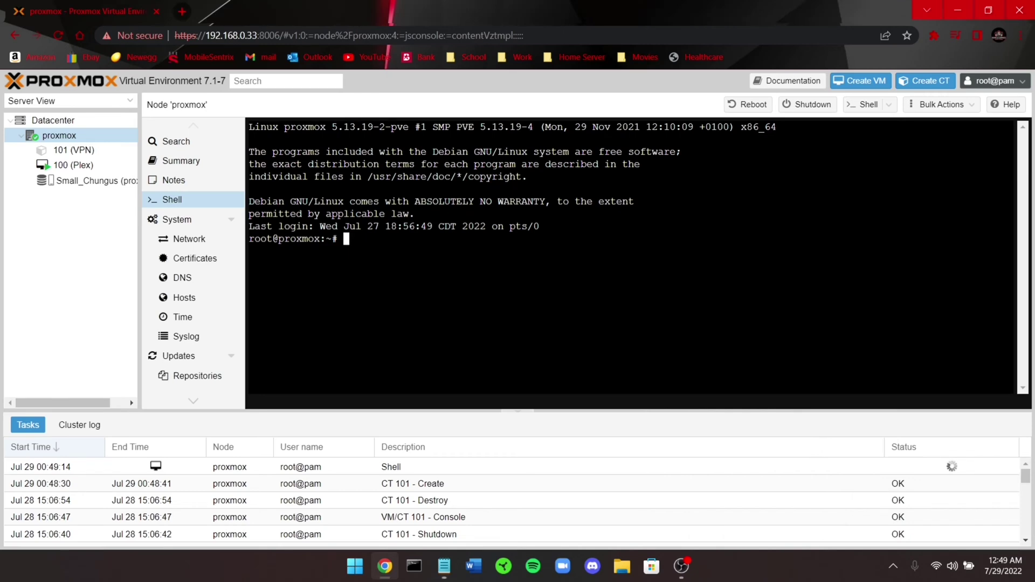
right_click(407, 260)
left_click(434, 367)
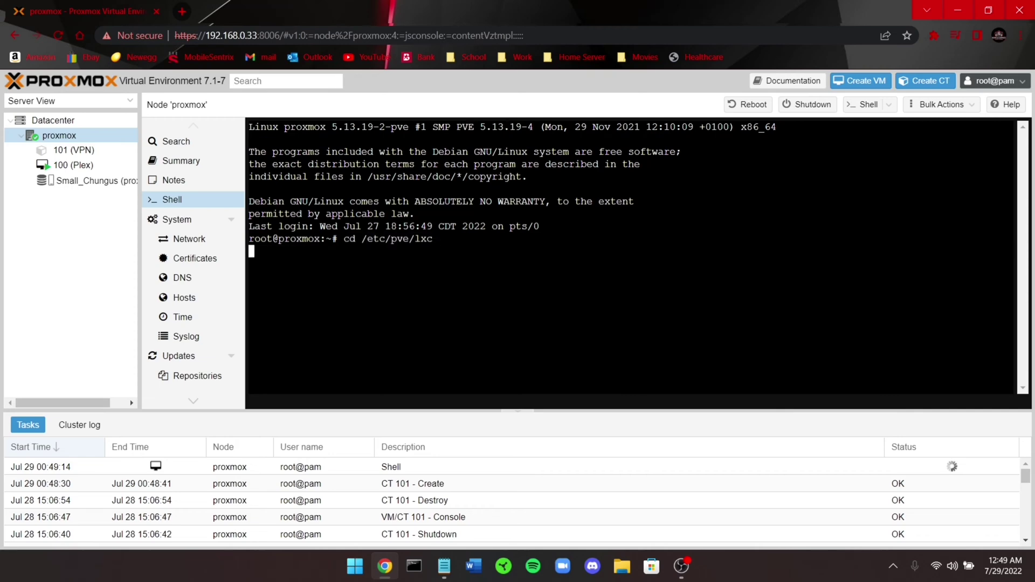
key("Return")
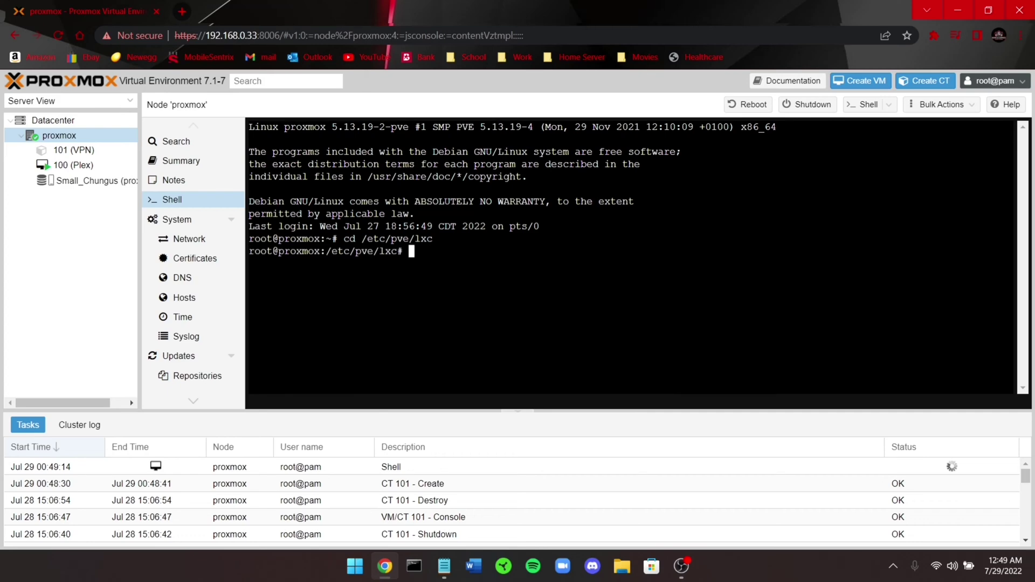
type("ls")
key("Return")
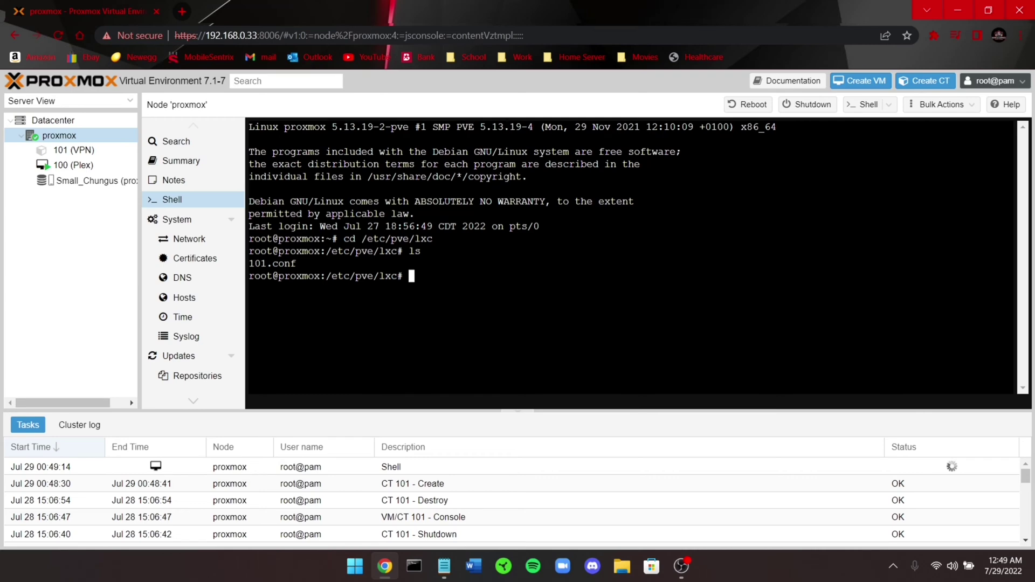
Open 101.conf in nano and move to the end of the file
left_click(443, 567)
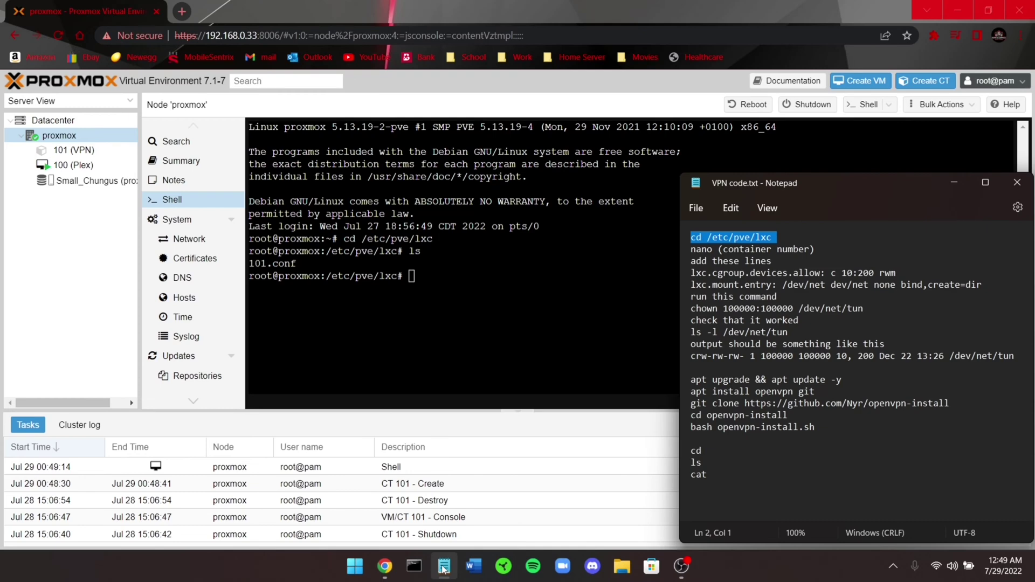
left_click(443, 567)
type("nano ")
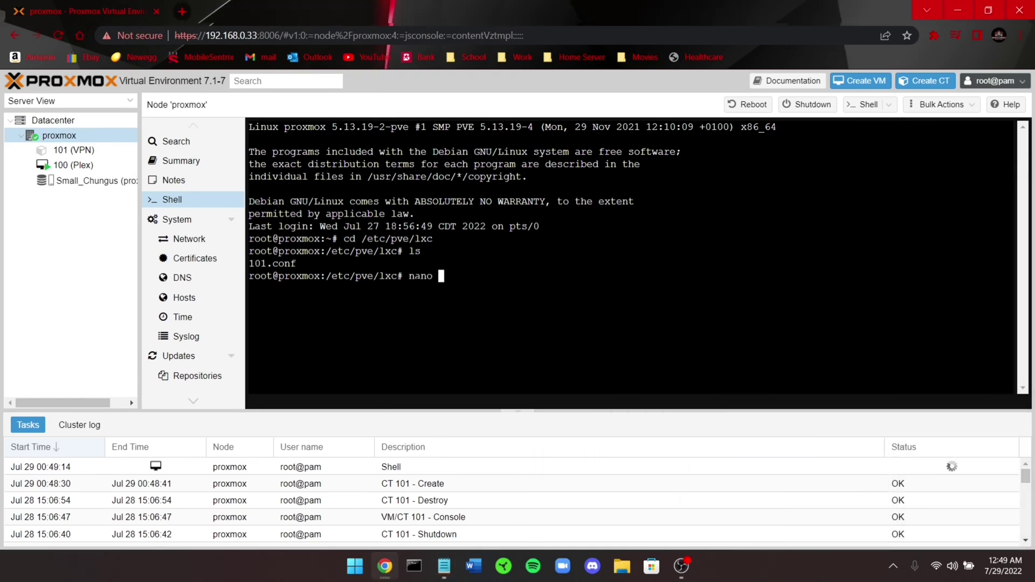
type("101")
key("Tab")
key("Return")
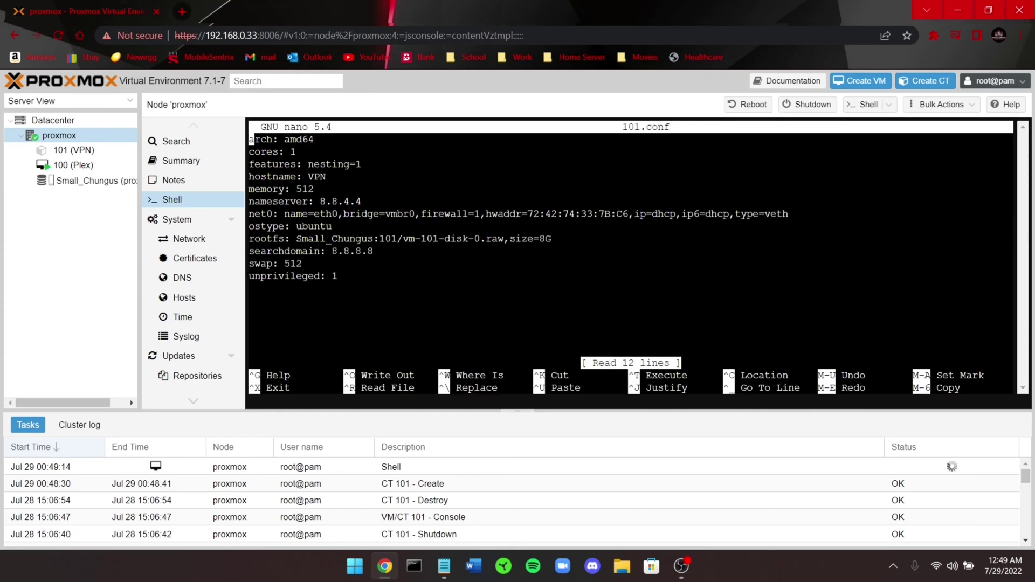
key("Down")
key("Down")
key("Down")
key("Down")
key("Down")
key("Down")
key("Down")
key("Down")
key("Down")
key("Down")
key("Down")
key("Down")
Append the lxc.cgroup.devices.allow and lxc.mount.entry /dev/net lines and save 101.conf
left_click(444, 565)
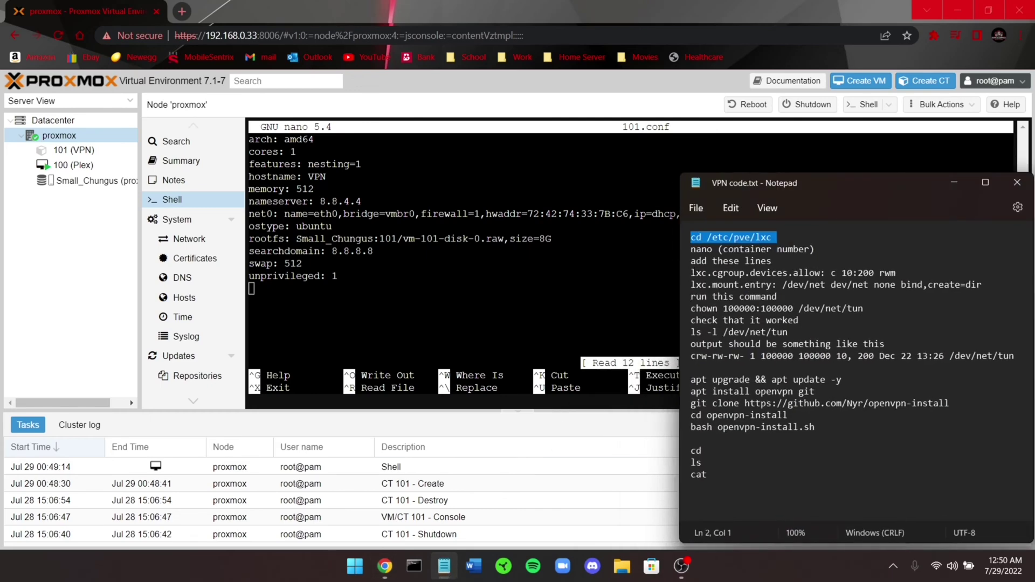
left_click_drag(683, 273, 684, 292)
key("ctrl+c")
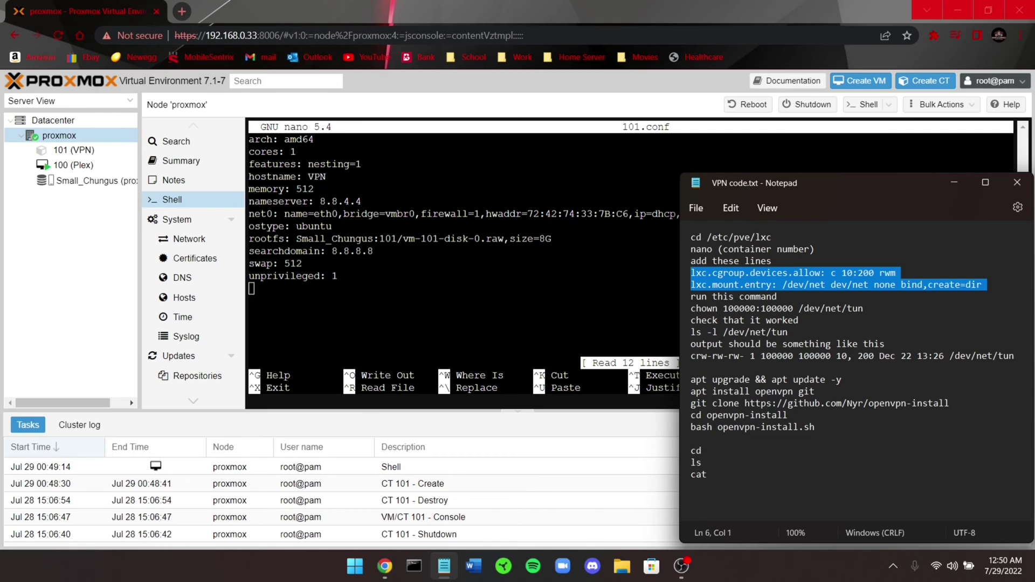
key("alt+Tab")
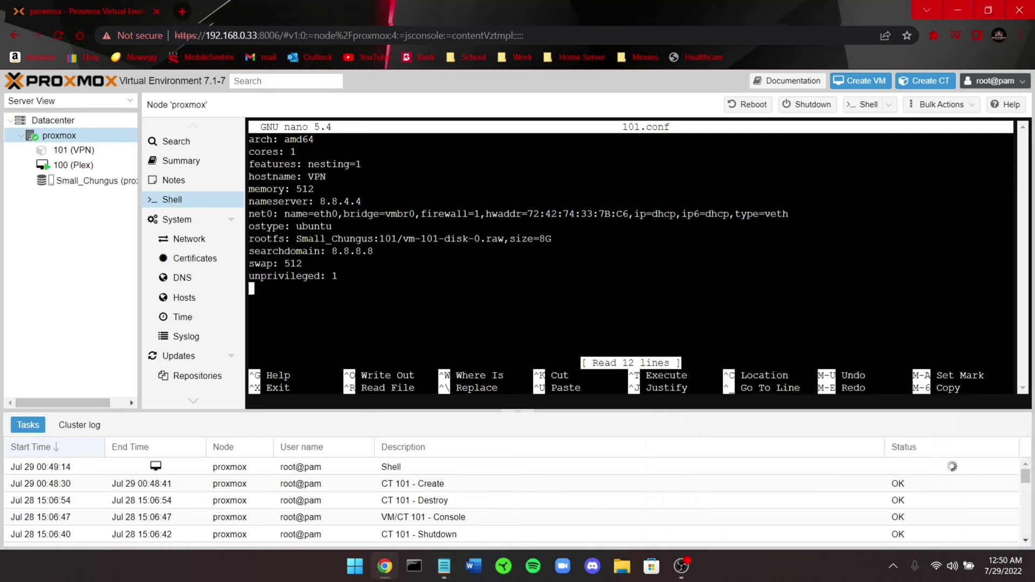
right_click(303, 294)
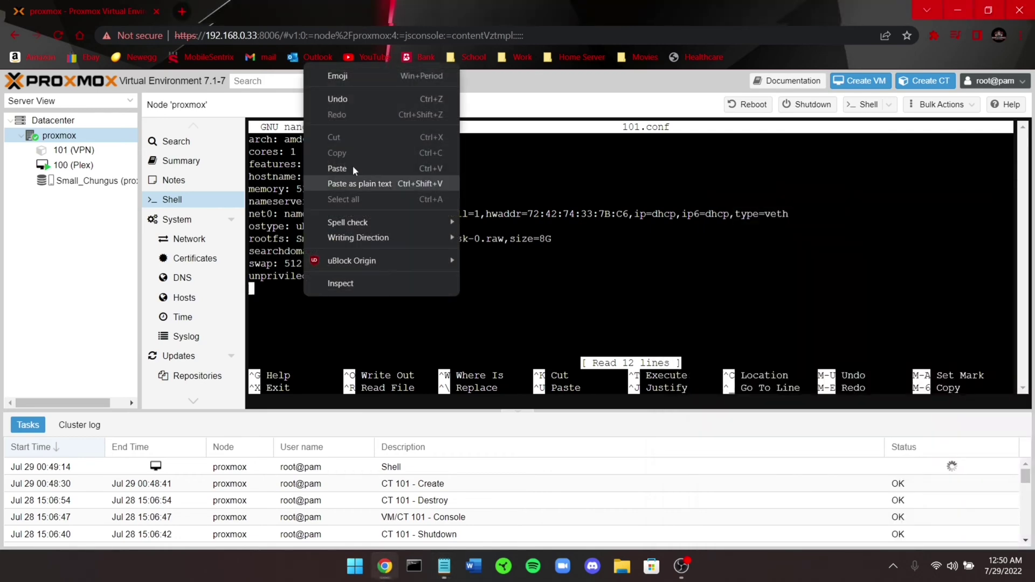
left_click(355, 169)
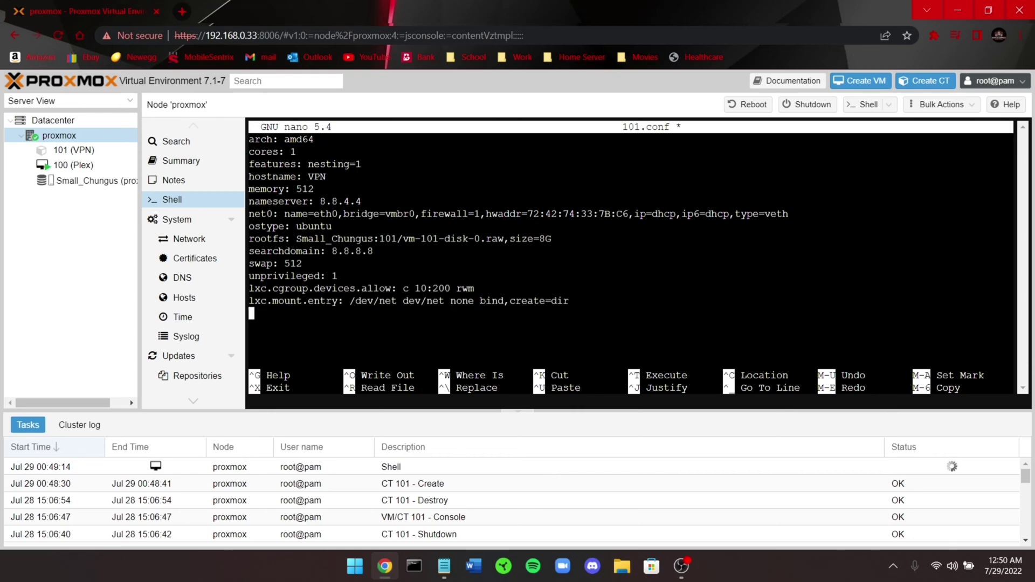
key("ctrl+x")
key("y")
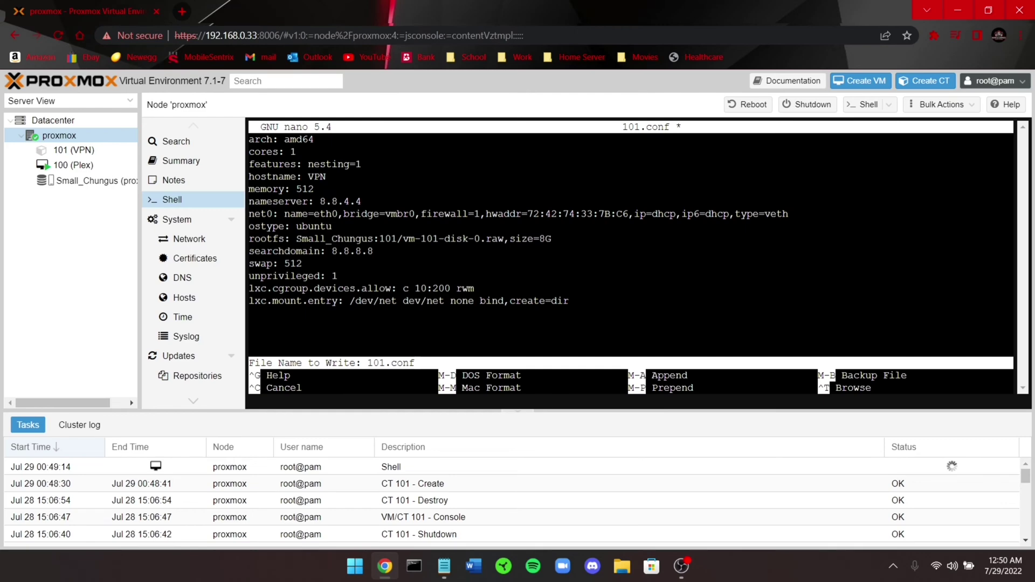
key("Return")
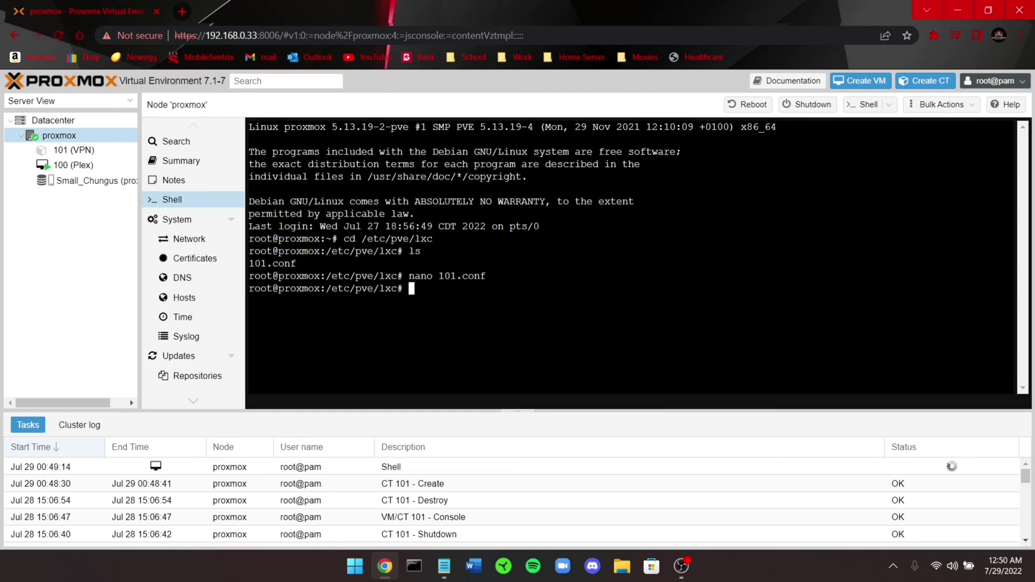
Run 'chown 100000:100000 /dev/net/tun' in the host shell
left_click(444, 566)
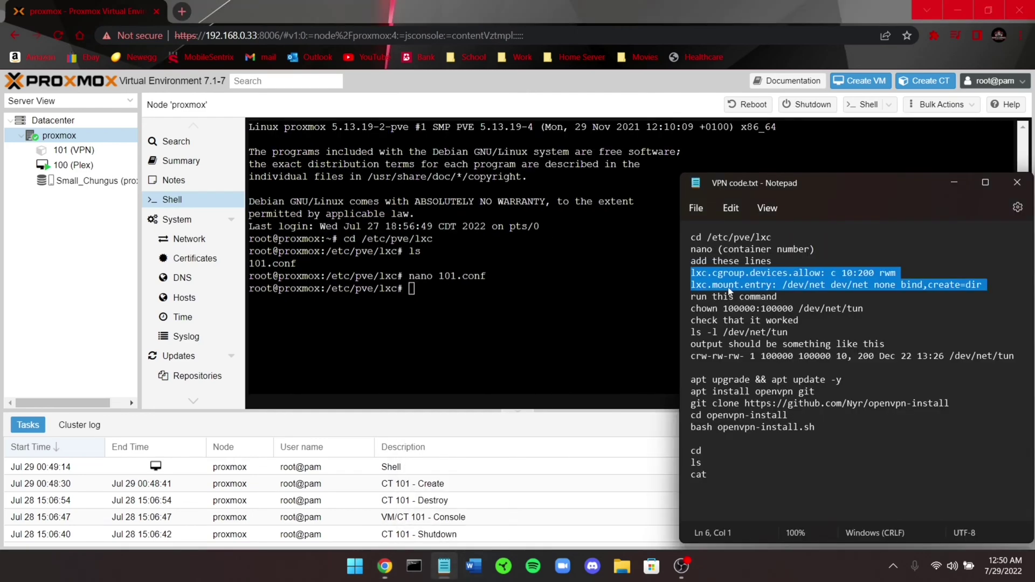
left_click_drag(683, 320, 684, 310)
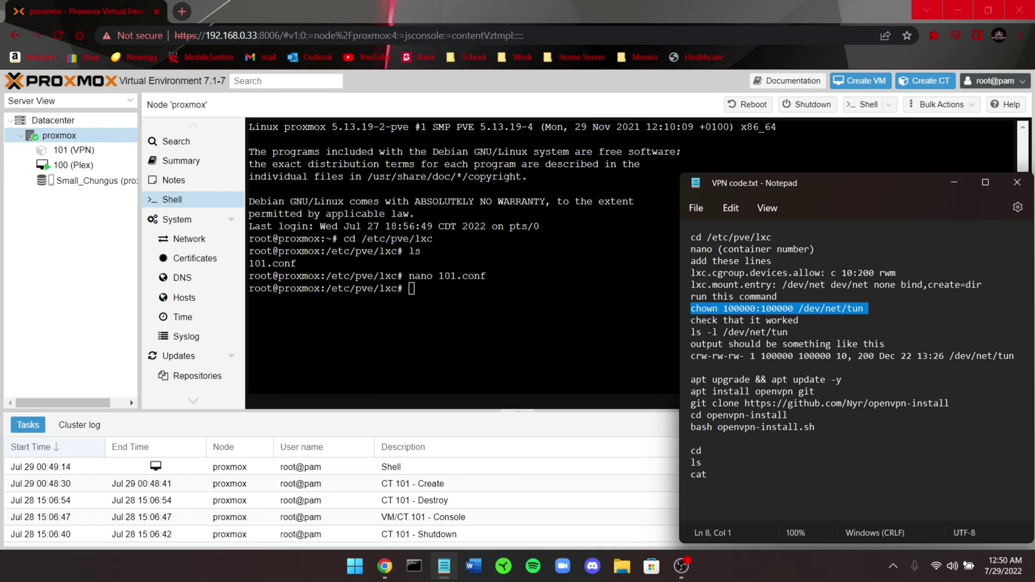
left_click(442, 296)
right_click(442, 296)
left_click(483, 170)
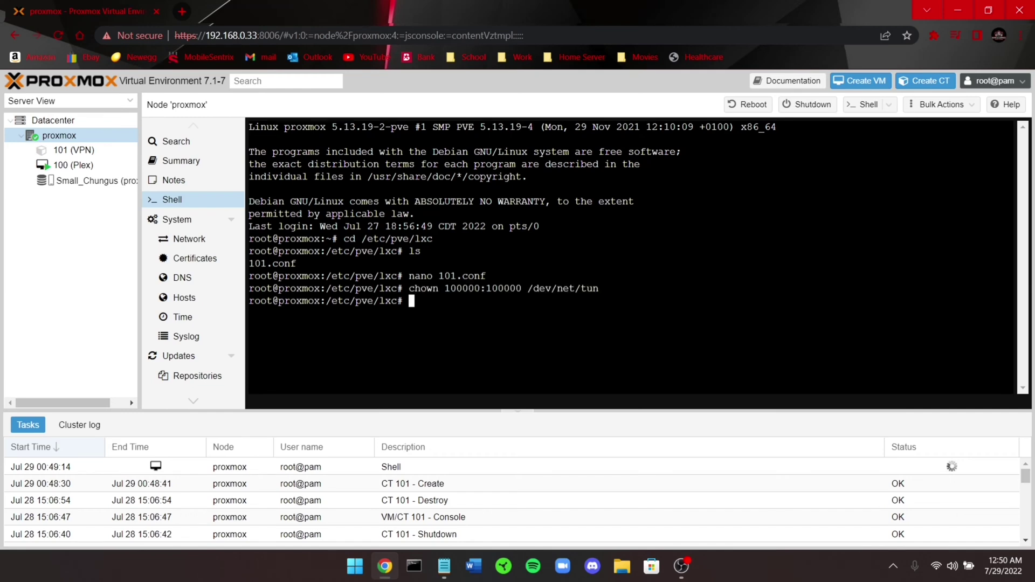
Run 'ls -l /dev/net/tun' to check the device's ownership
left_click(444, 566)
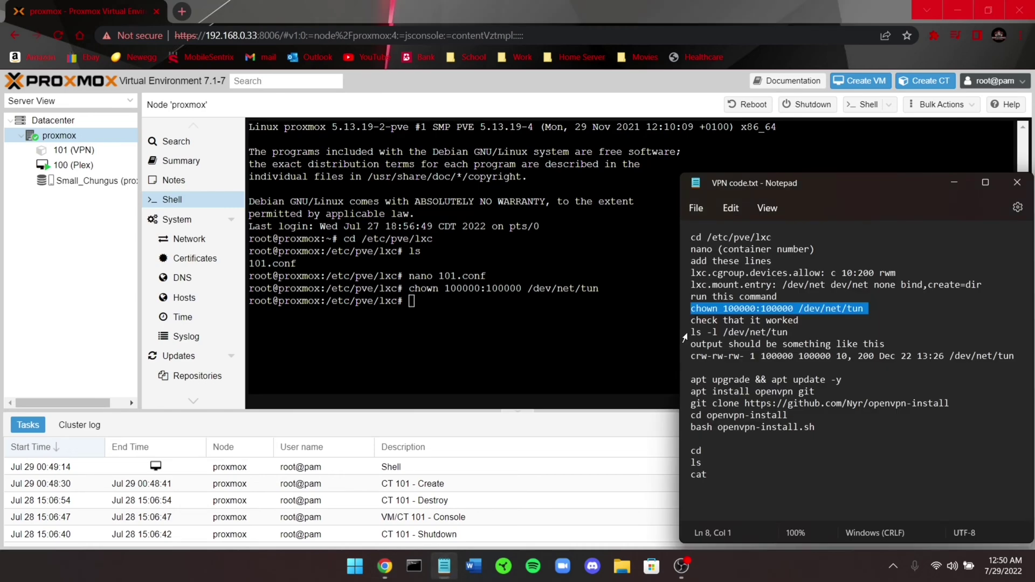
left_click(685, 333)
left_click(671, 332)
right_click(458, 331)
left_click(485, 186)
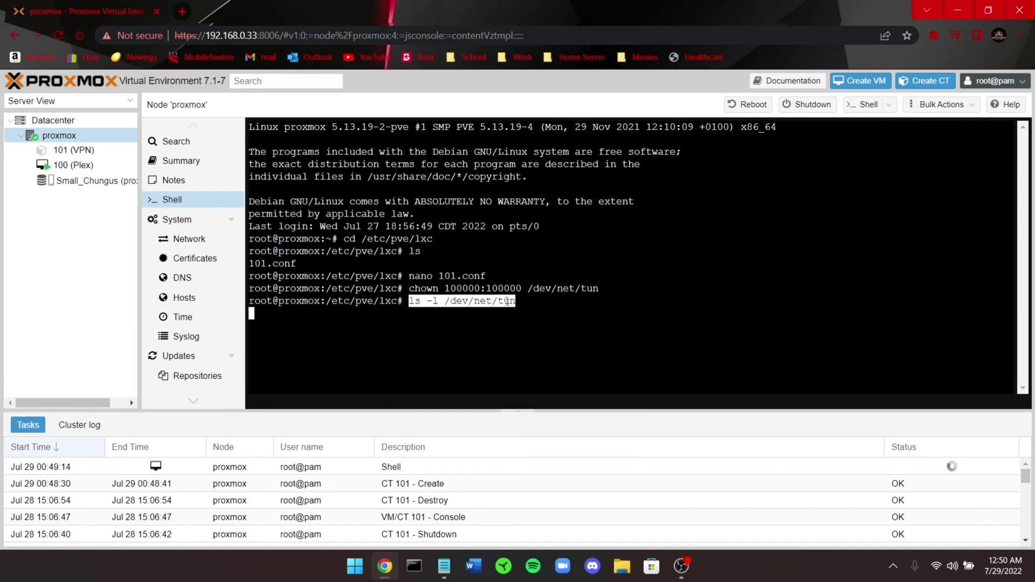
key("Return")
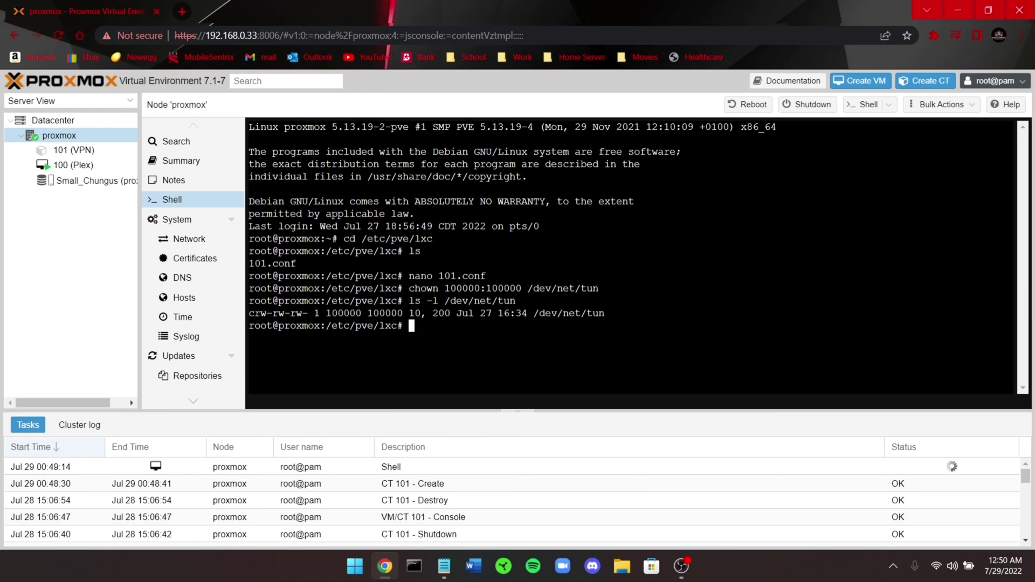
Highlight the permissions, date and 100000 owner in the tun listing
left_click_drag(605, 313, 284, 313)
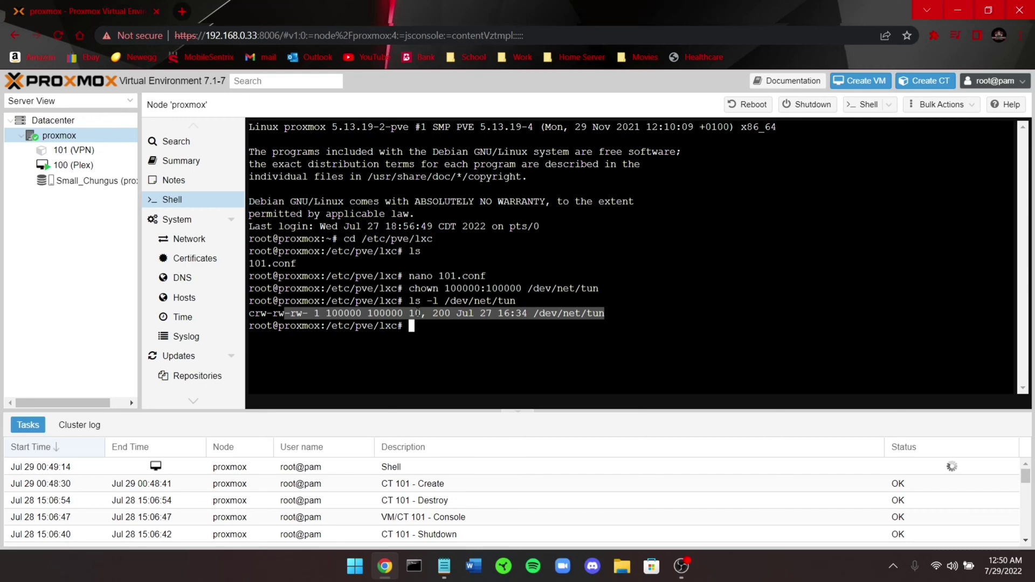
left_click(416, 313)
left_click_drag(457, 313, 527, 313)
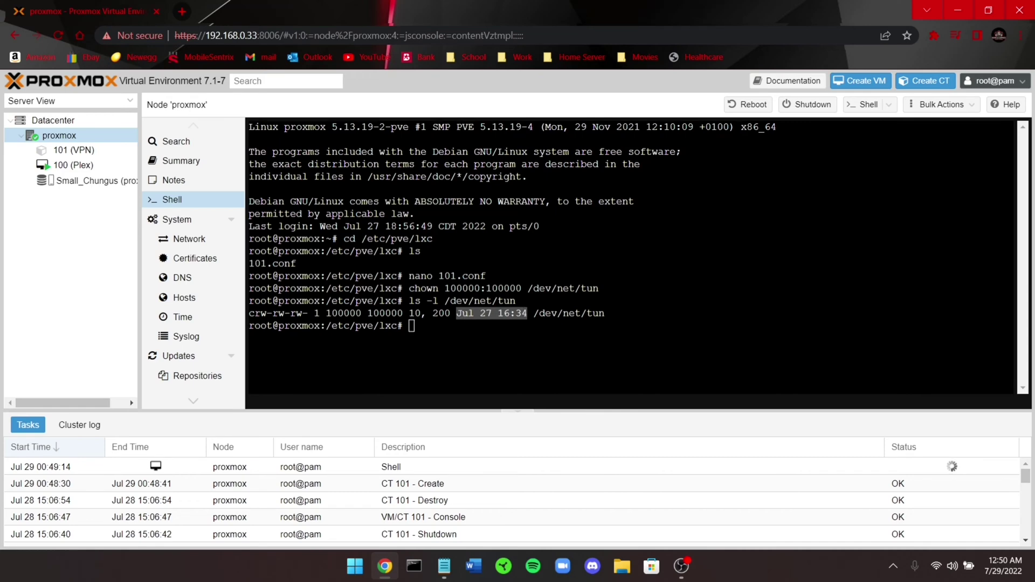
left_click(292, 313)
left_click_drag(250, 313, 409, 313)
left_click(409, 313)
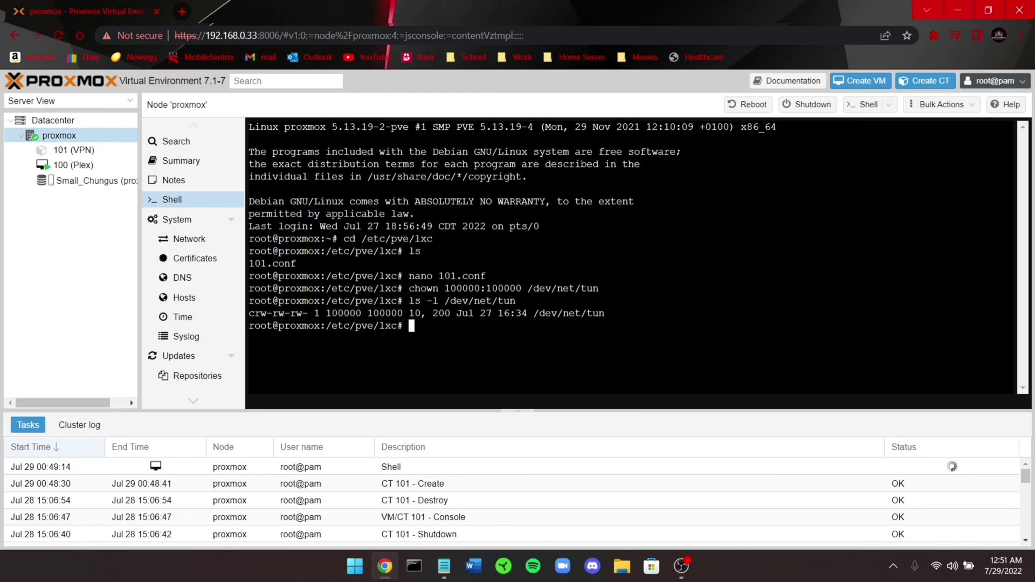
Start container 101 (VPN) from its console view
left_click(70, 150)
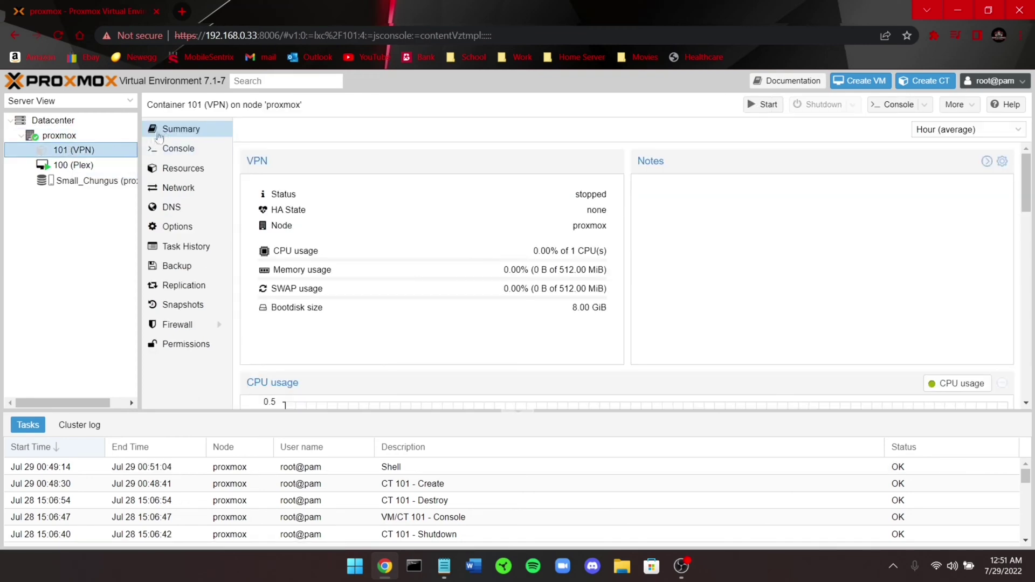
left_click(202, 153)
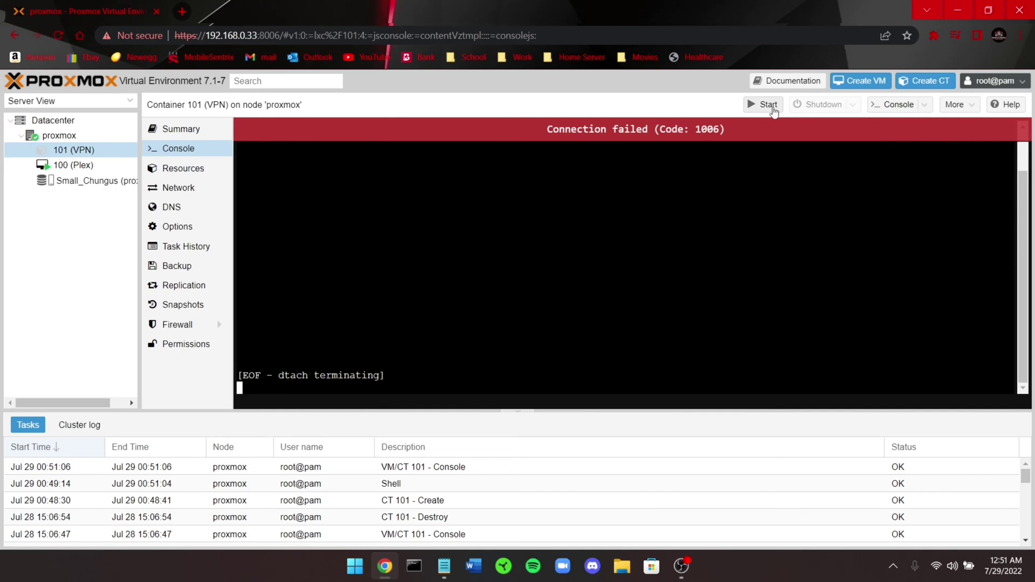
left_click(766, 104)
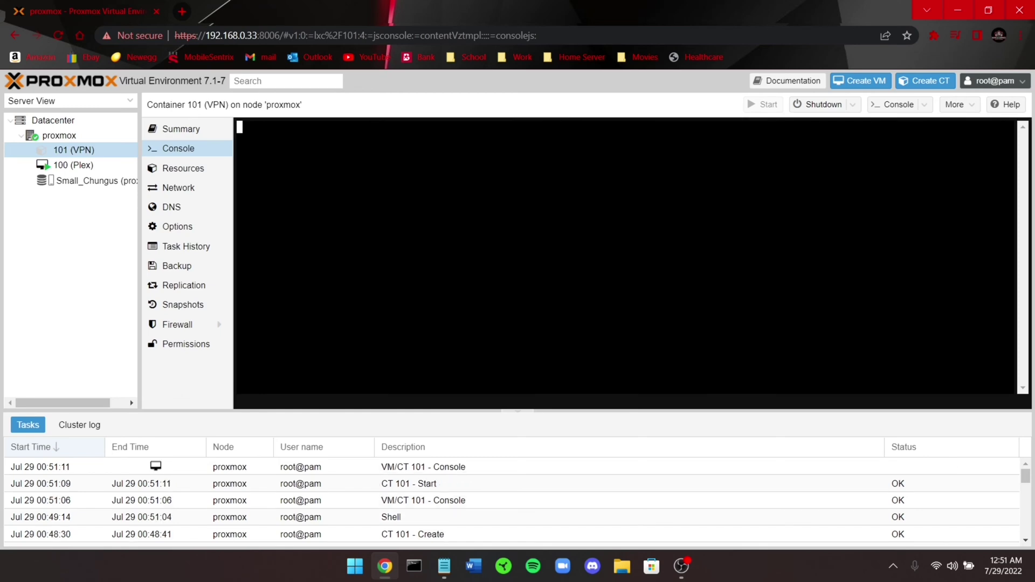
Log in to the container console as root with the root password
key("Return")
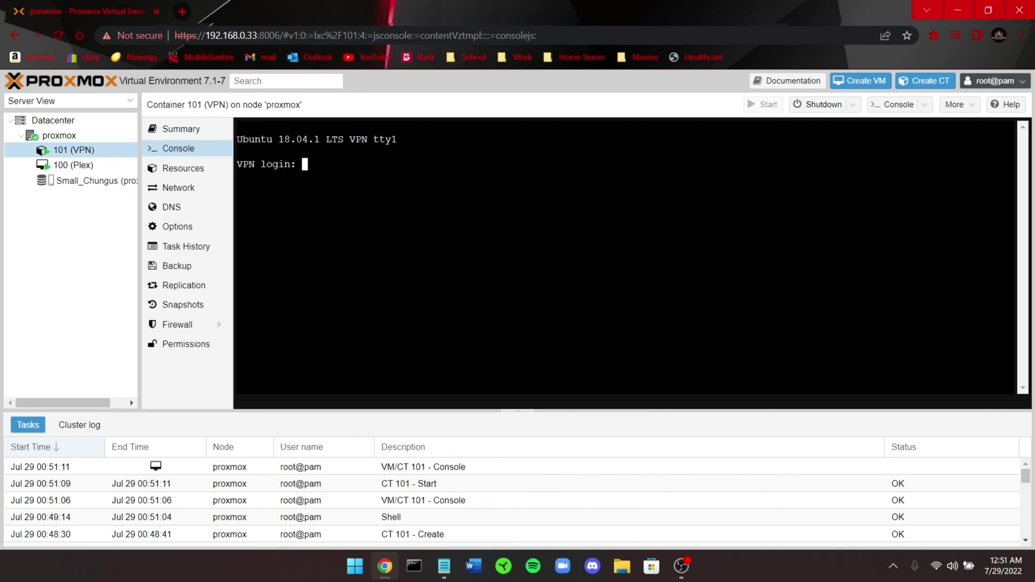
type("root")
key("Return")
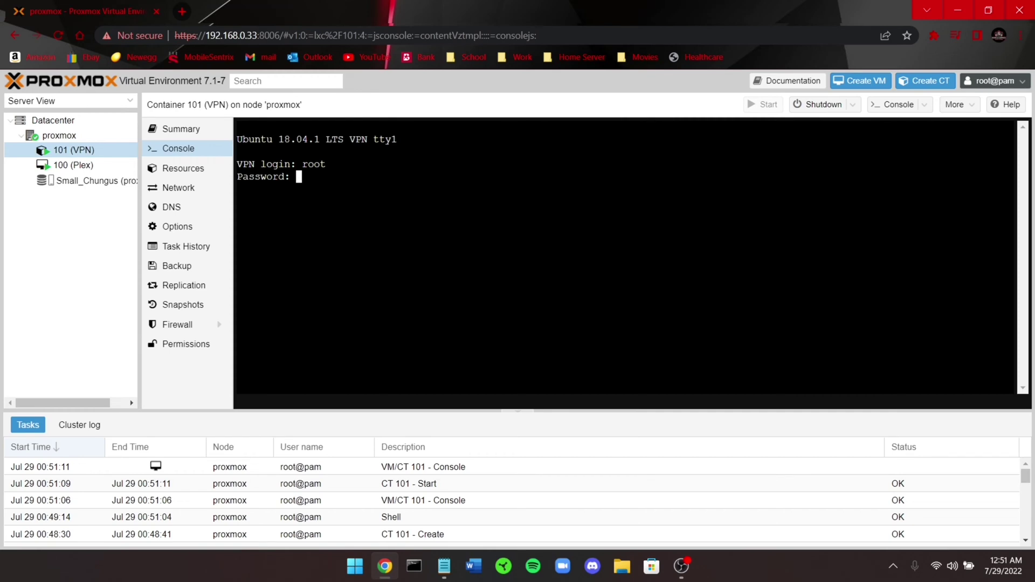
key("Return")
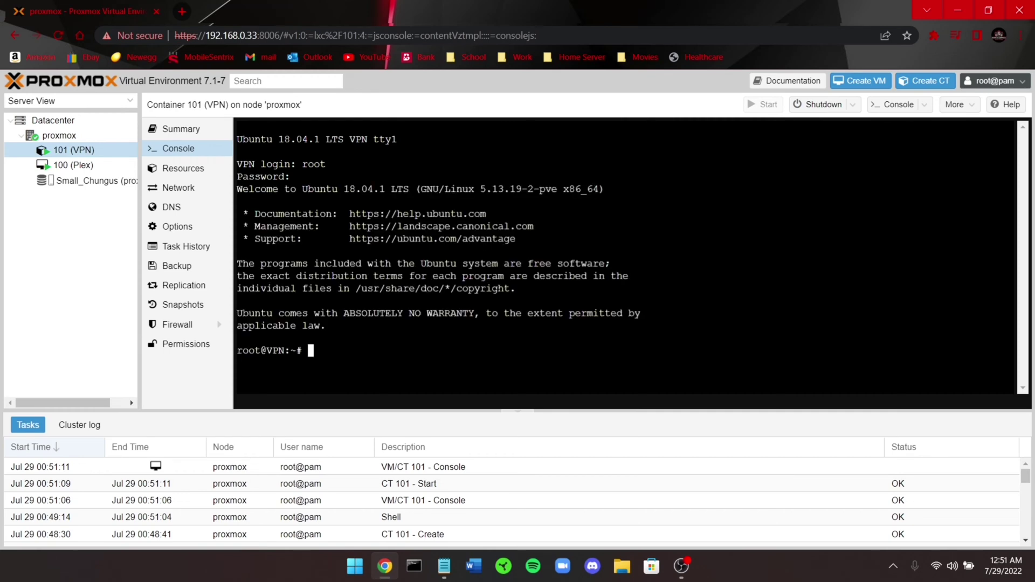
Run 'apt upgrade && apt update -y' in the container twice until packages are current
left_click(443, 566)
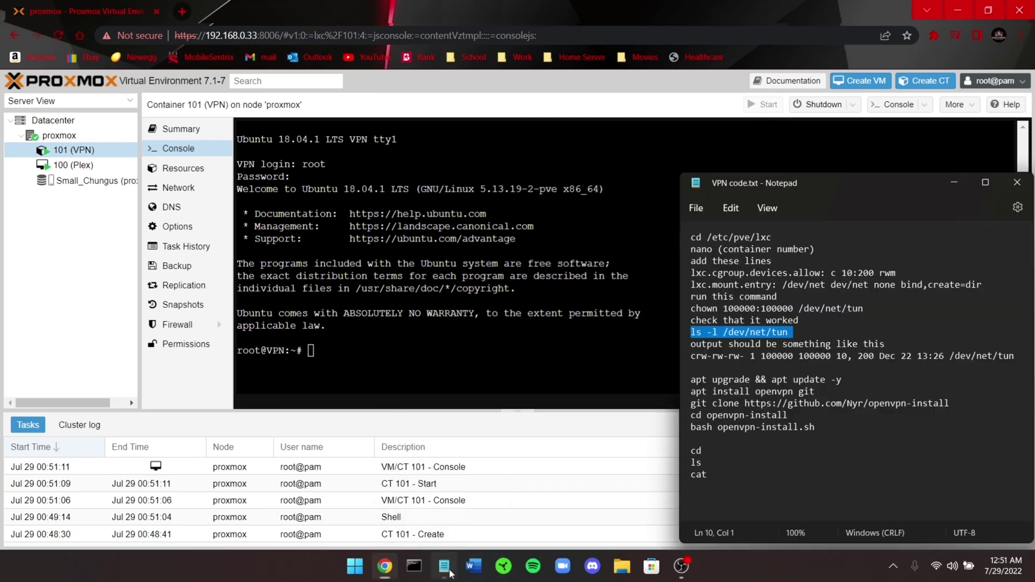
triple_click(686, 380)
key("ctrl+c")
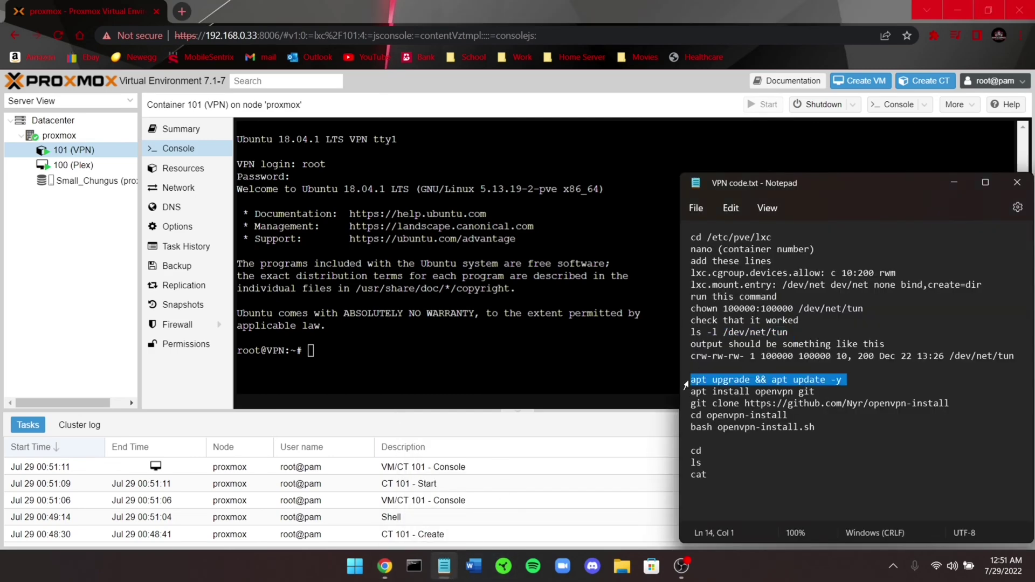
key("alt+Tab")
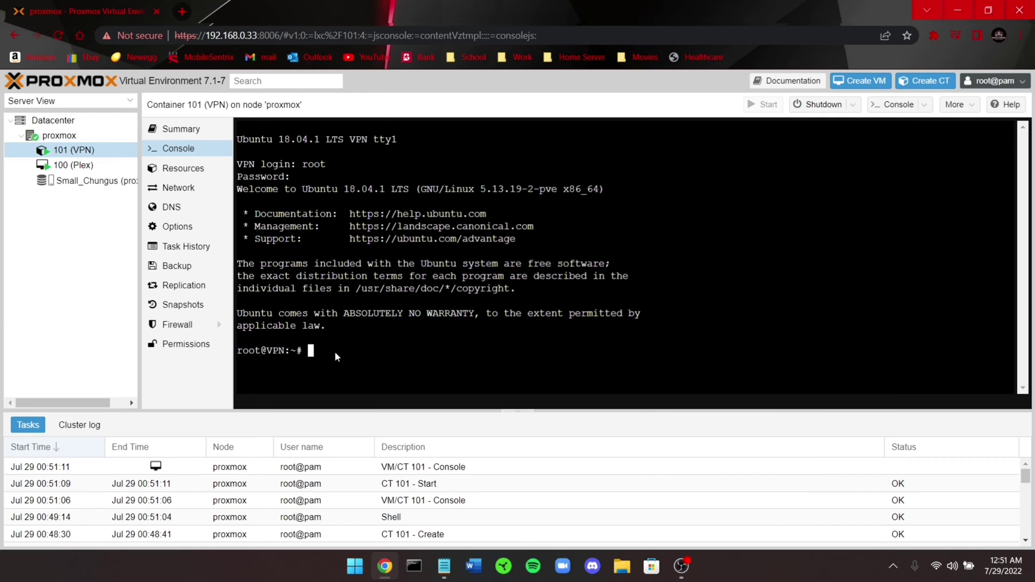
right_click(335, 354)
left_click(392, 226)
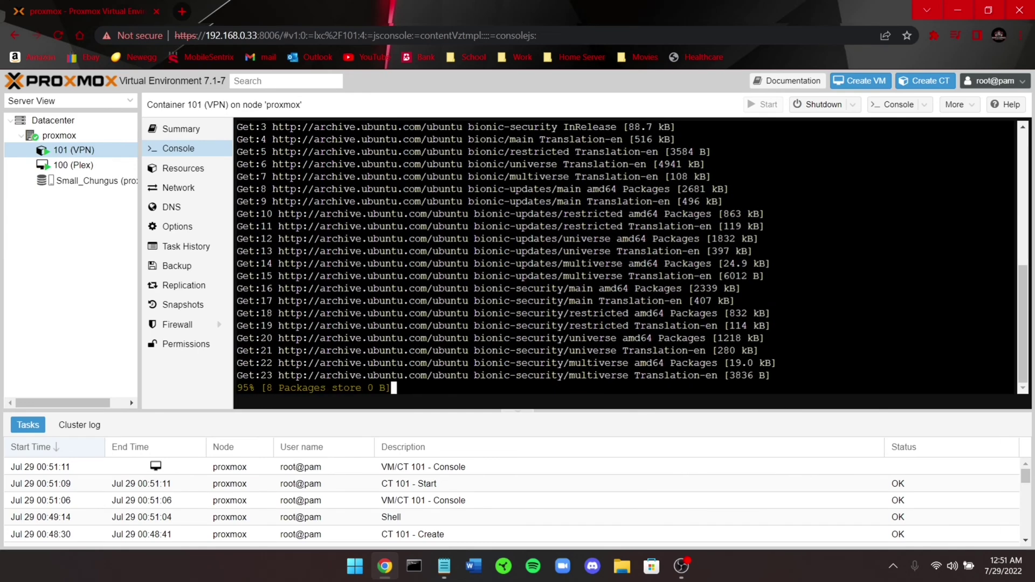
scroll(630, 256, "up", 10)
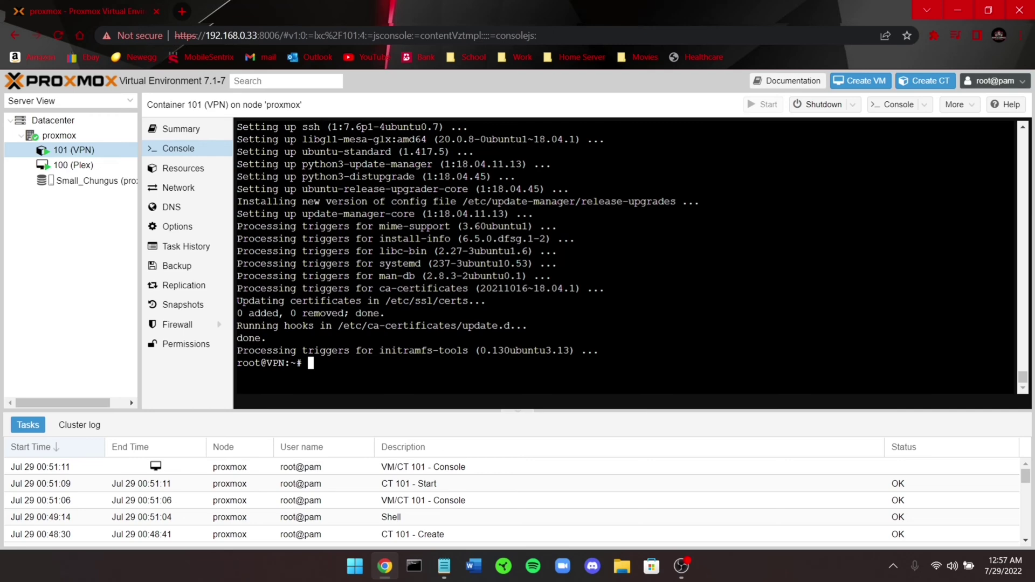
key("Up")
key("Up")
key("Up")
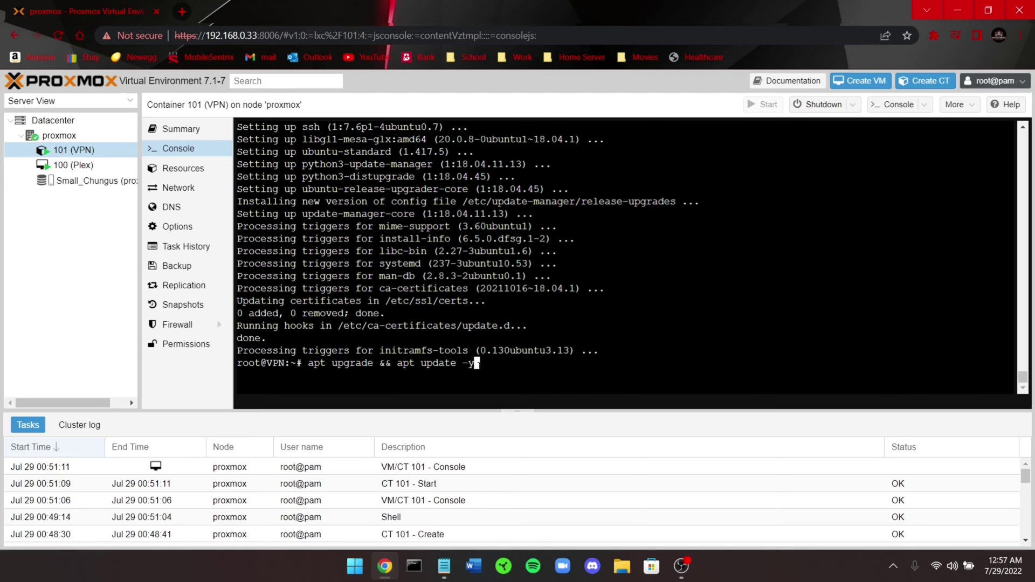
key("Return")
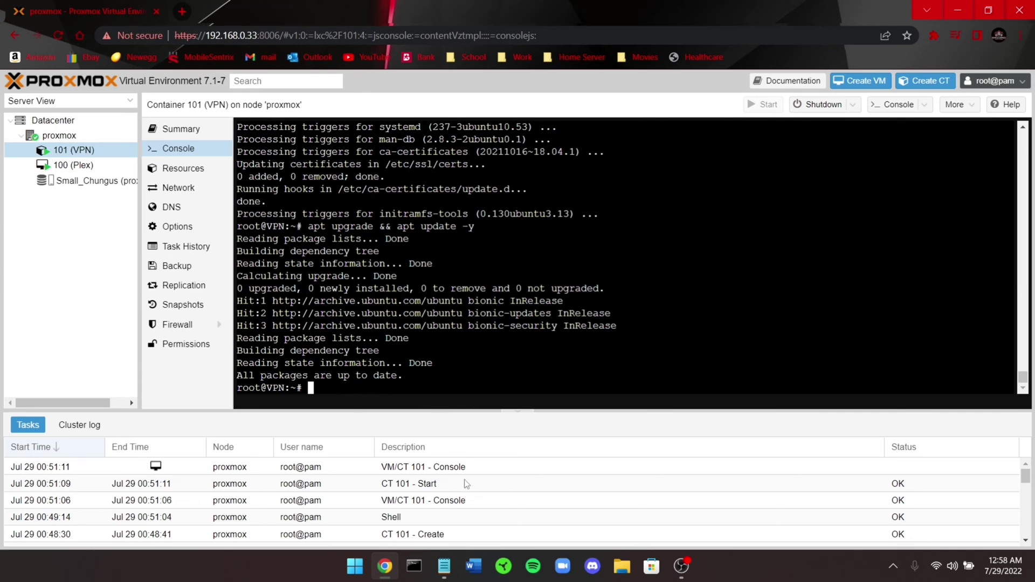
Run 'apt install openvpn git' and answer y to install the 25 new packages
left_click(443, 566)
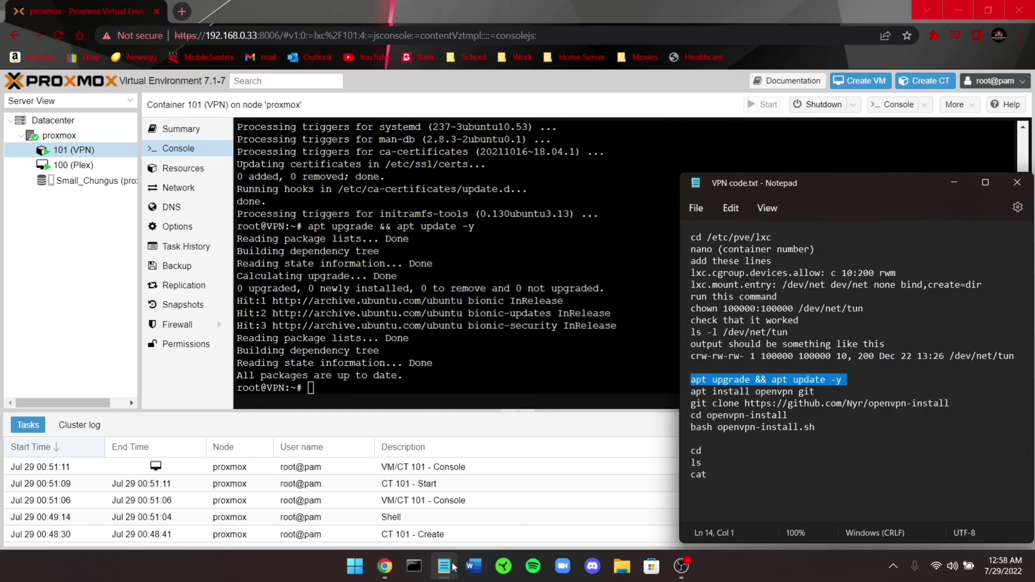
left_click(681, 394)
key("ctrl+c")
left_click(358, 394)
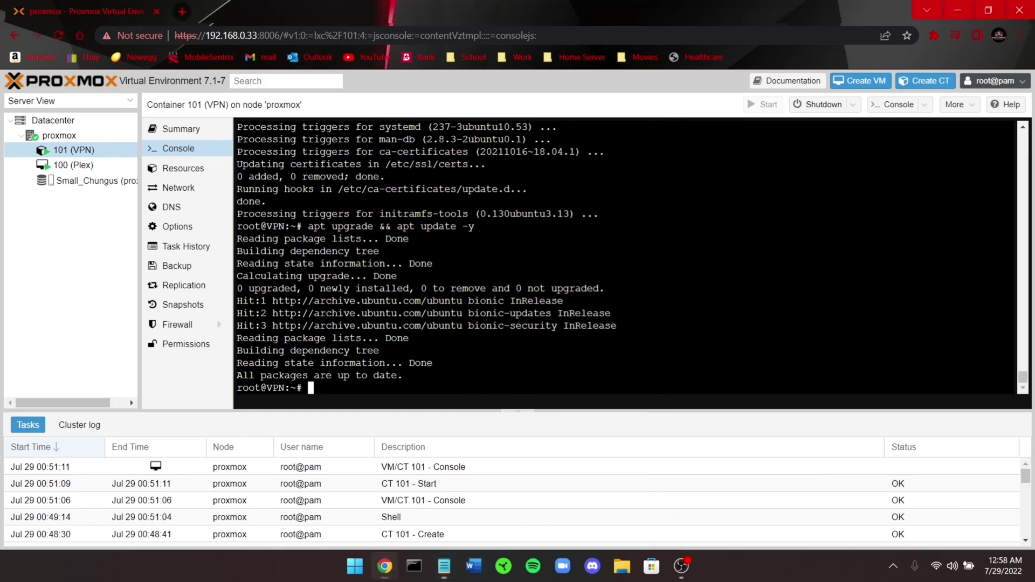
right_click(356, 392)
left_click(420, 262)
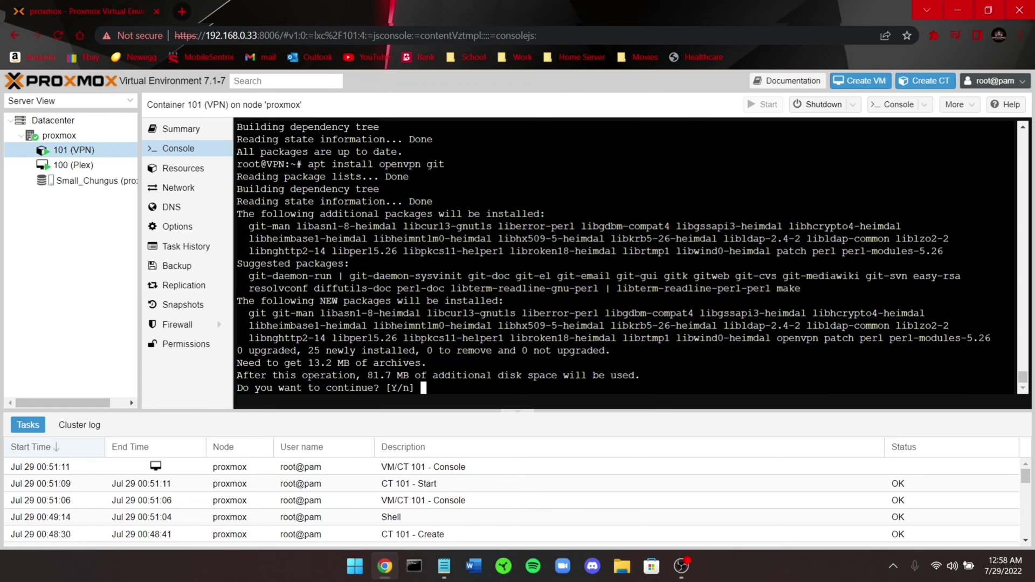
scroll(625, 256, "up", 5)
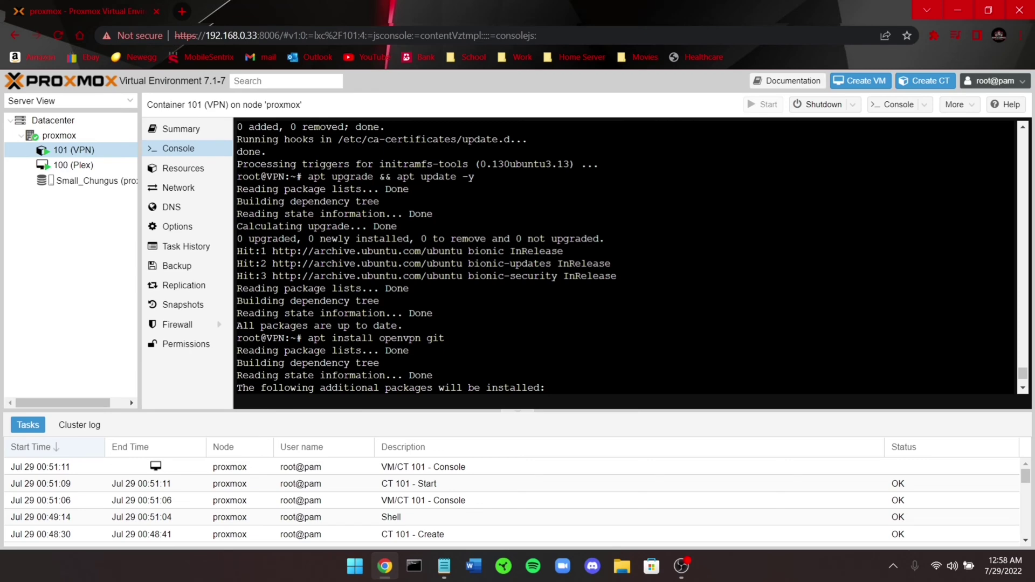
left_click_drag(307, 338, 449, 338)
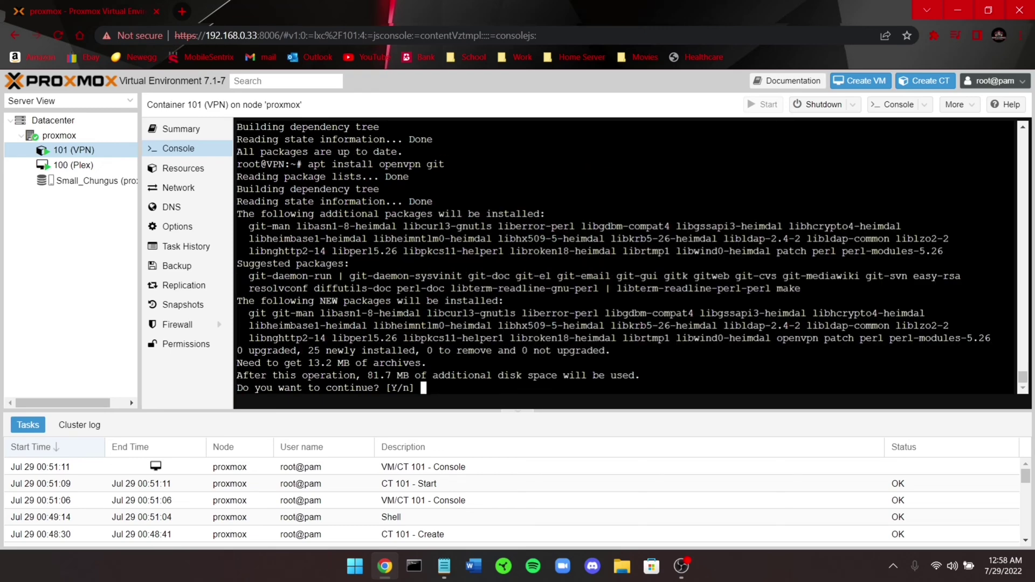
scroll(625, 256, "up", 2)
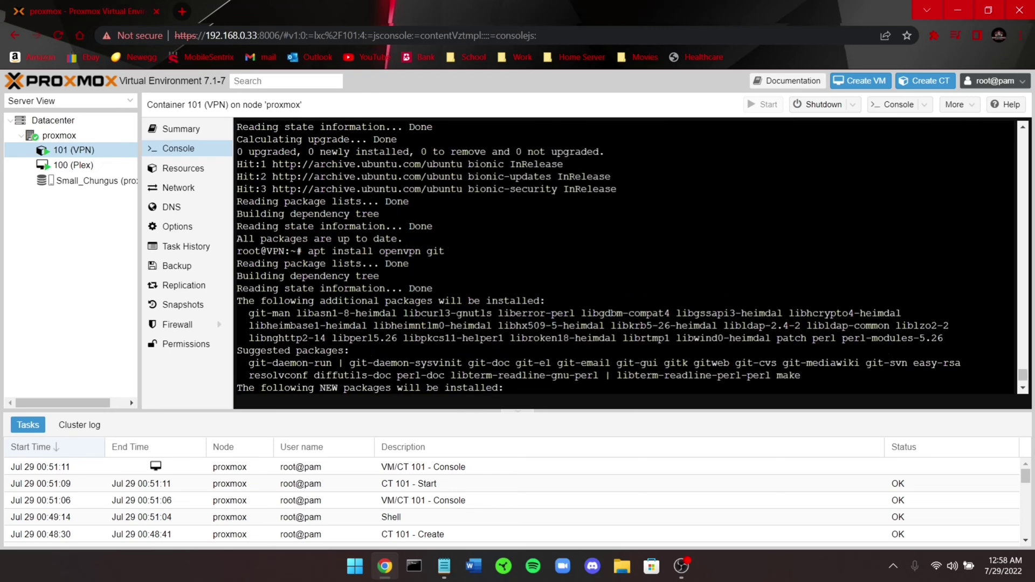
scroll(625, 256, "down", 2)
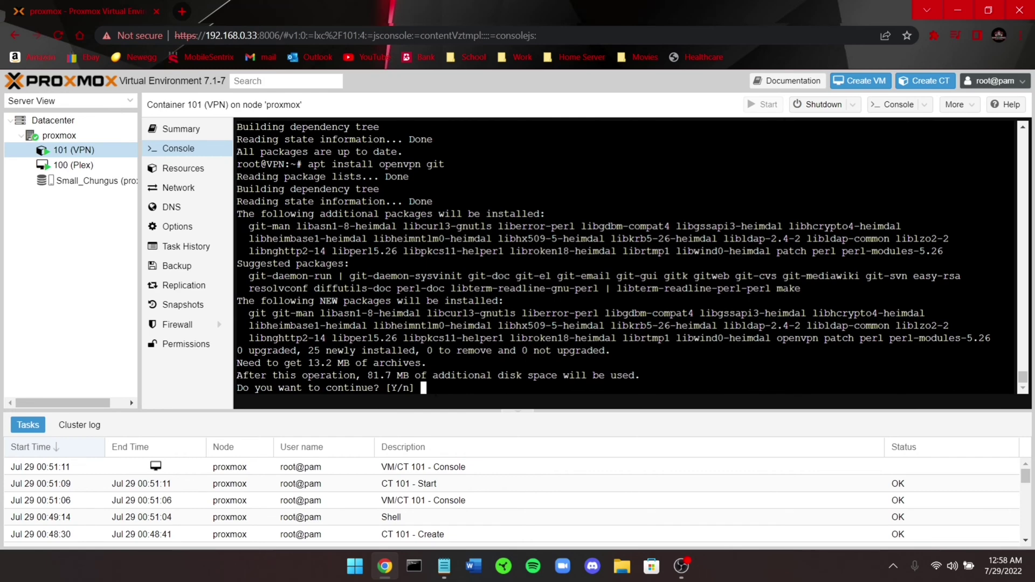
type("y")
key("Return")
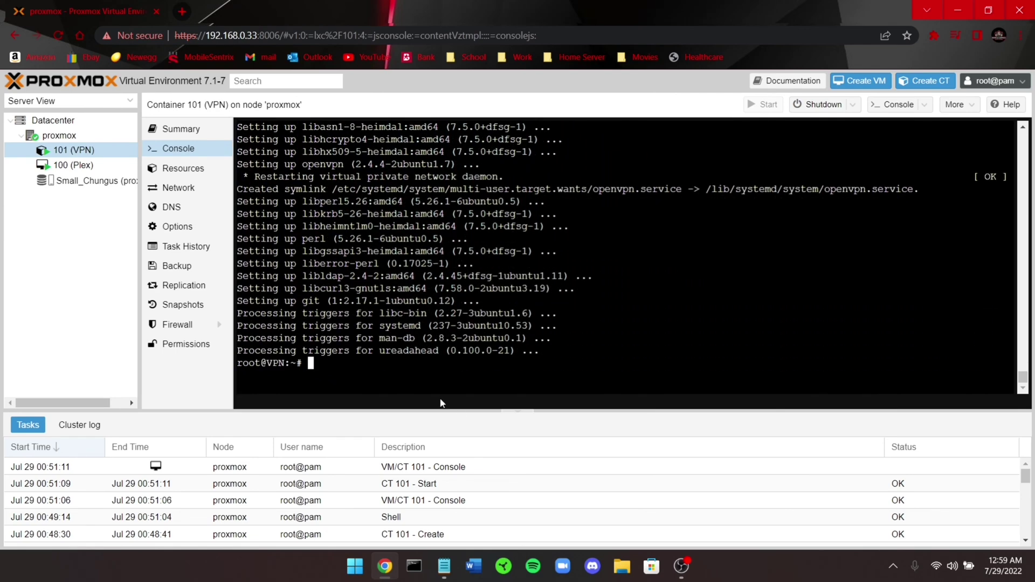
left_click(452, 571)
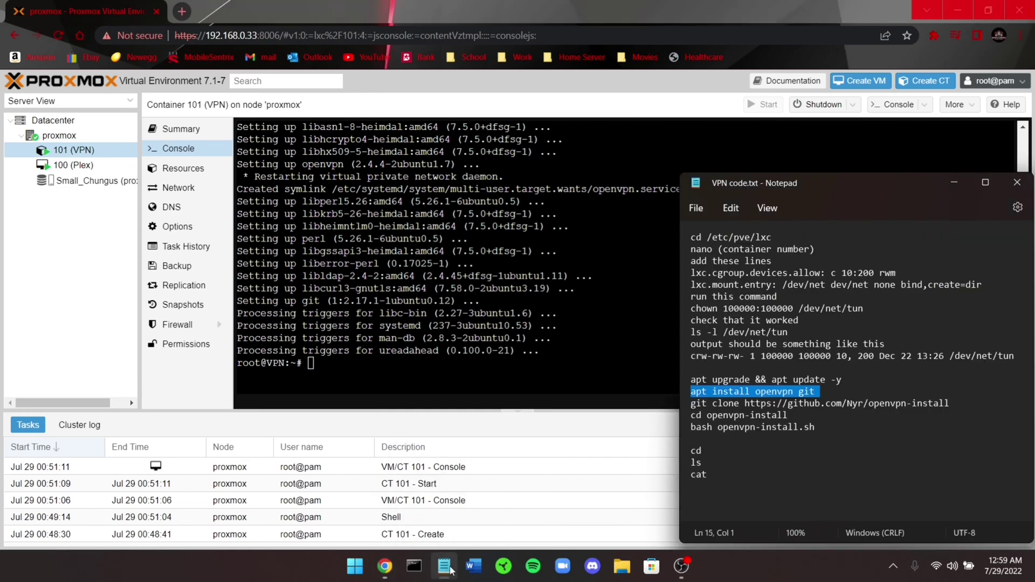
triple_click(687, 408)
key("ctrl+c")
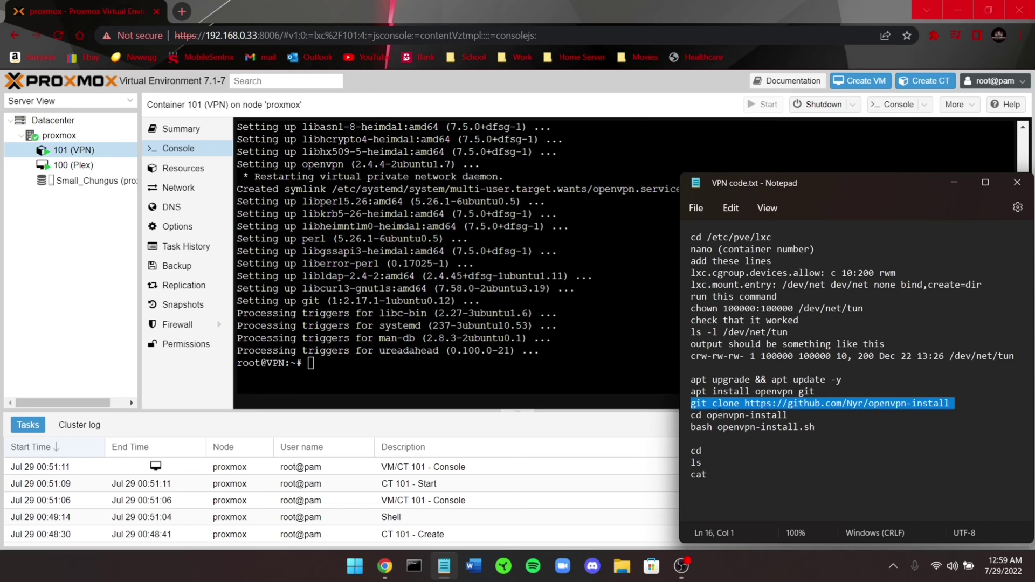
left_click(661, 388)
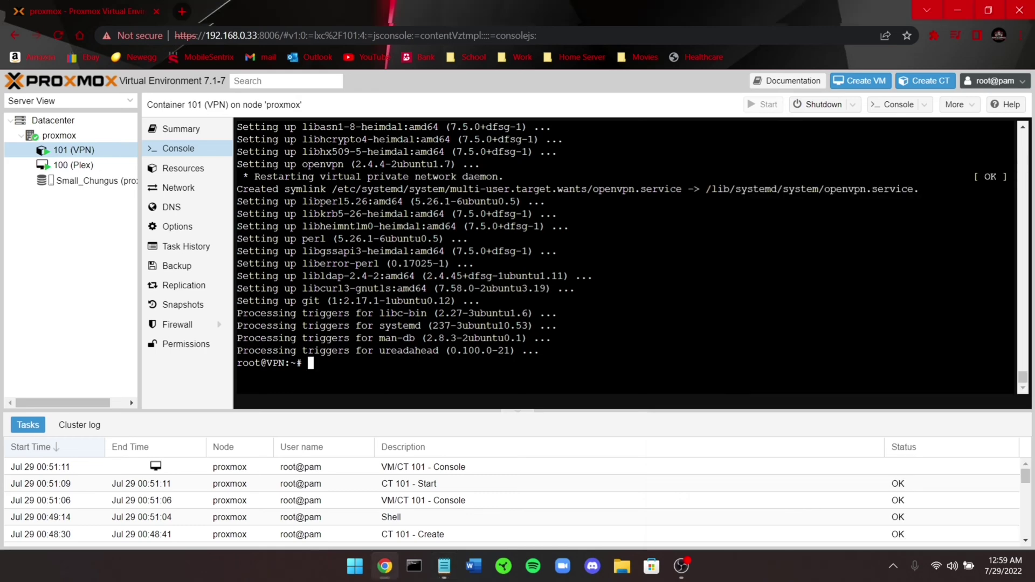
right_click(349, 136)
left_click(400, 240)
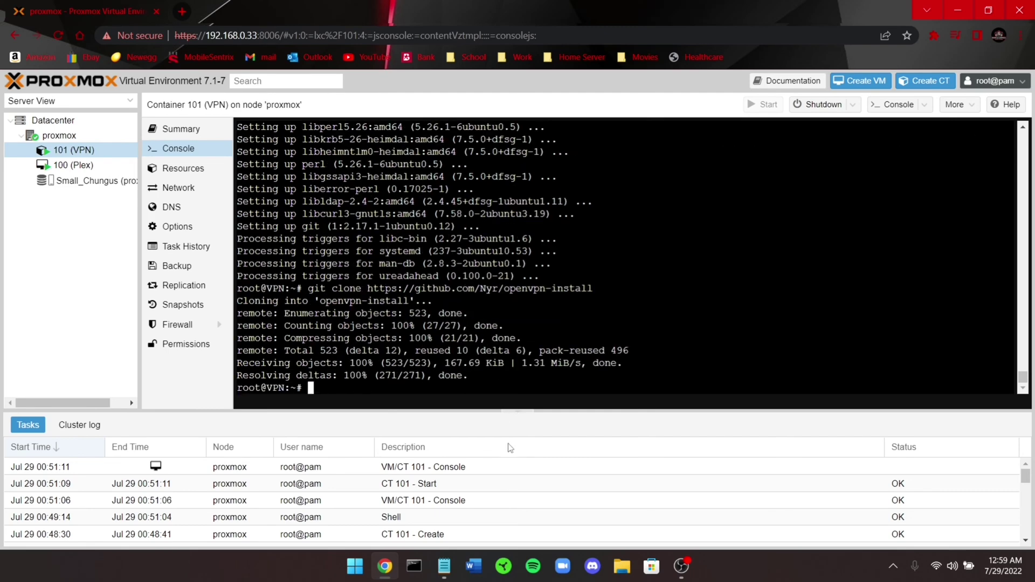
Change into the openvpn-install folder with 'cd openvpn-install'
left_click(444, 566)
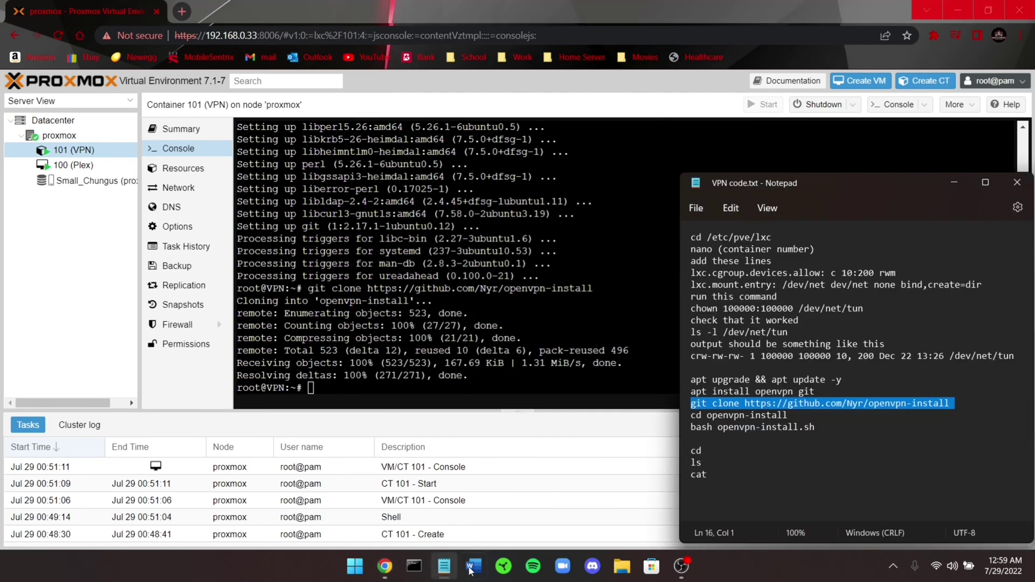
triple_click(683, 416)
key("ctrl+c")
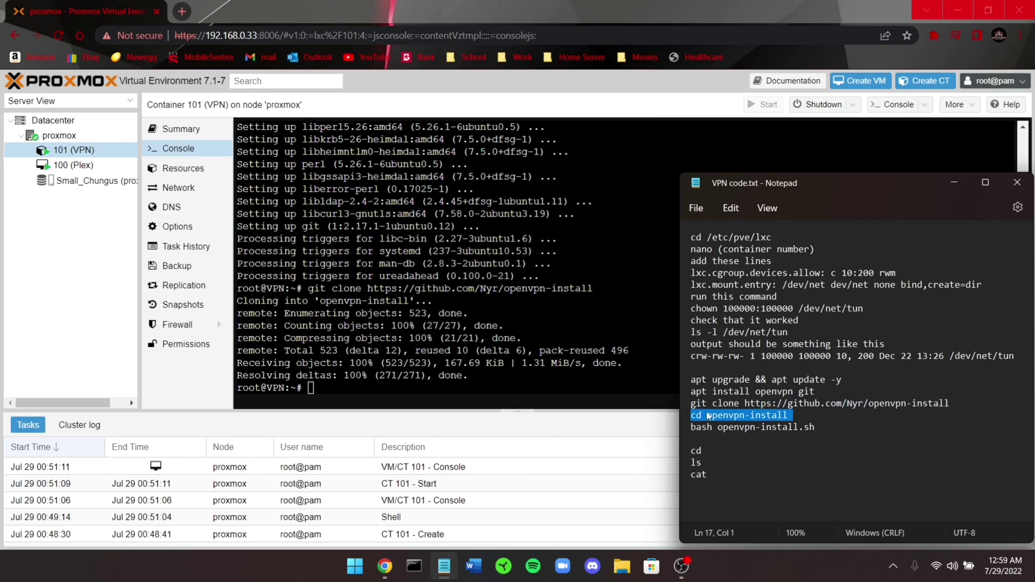
left_click(329, 393)
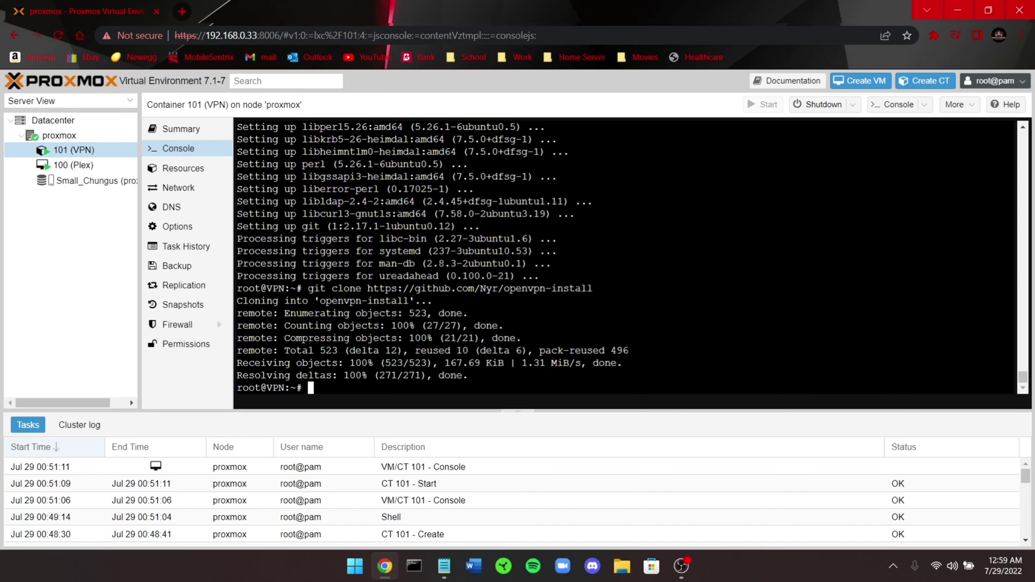
right_click(329, 388)
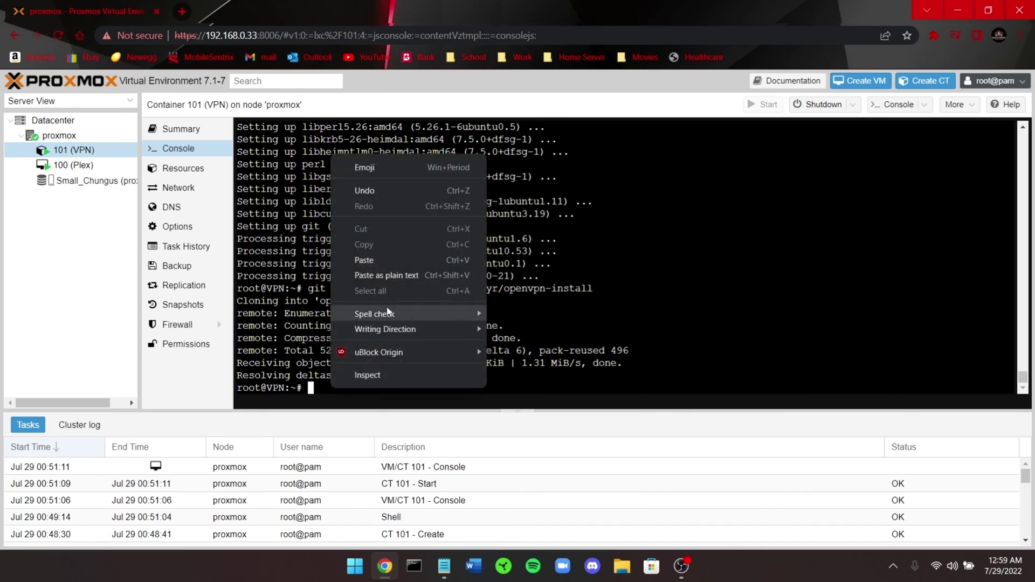
left_click(377, 253)
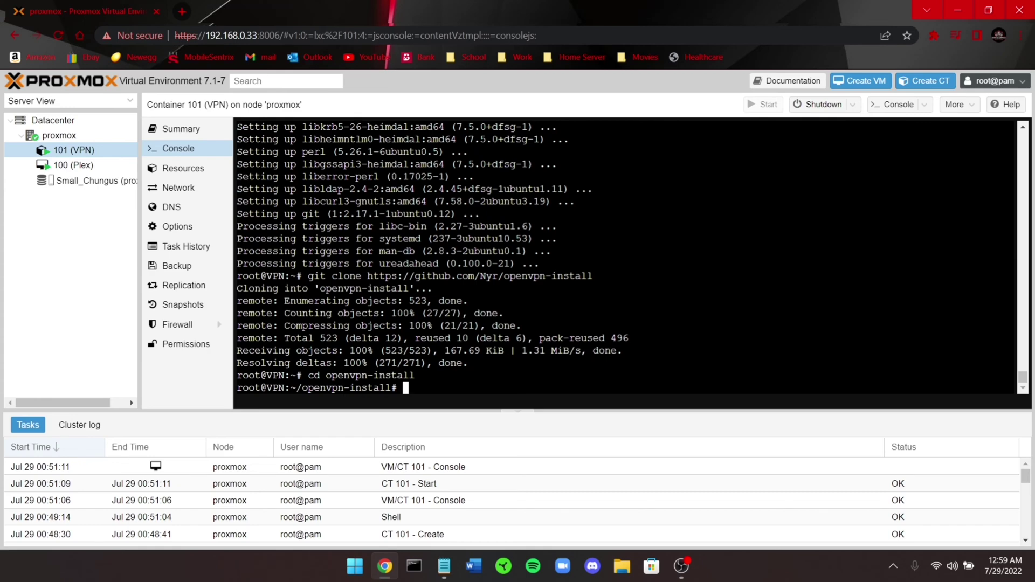
Copy the 'bash openvpn-install.sh' command from the notes for the console
left_click(443, 566)
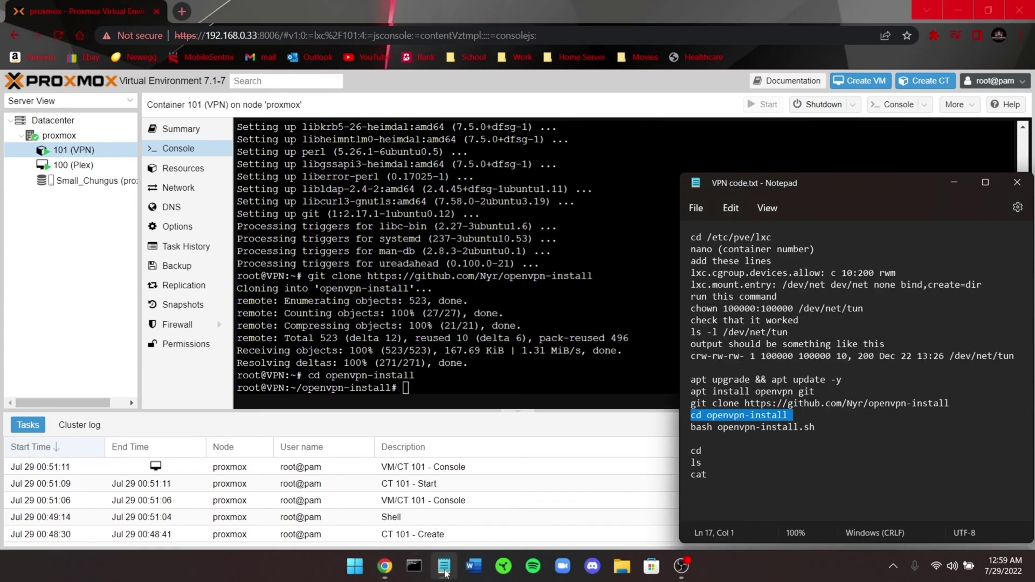
left_click(684, 429)
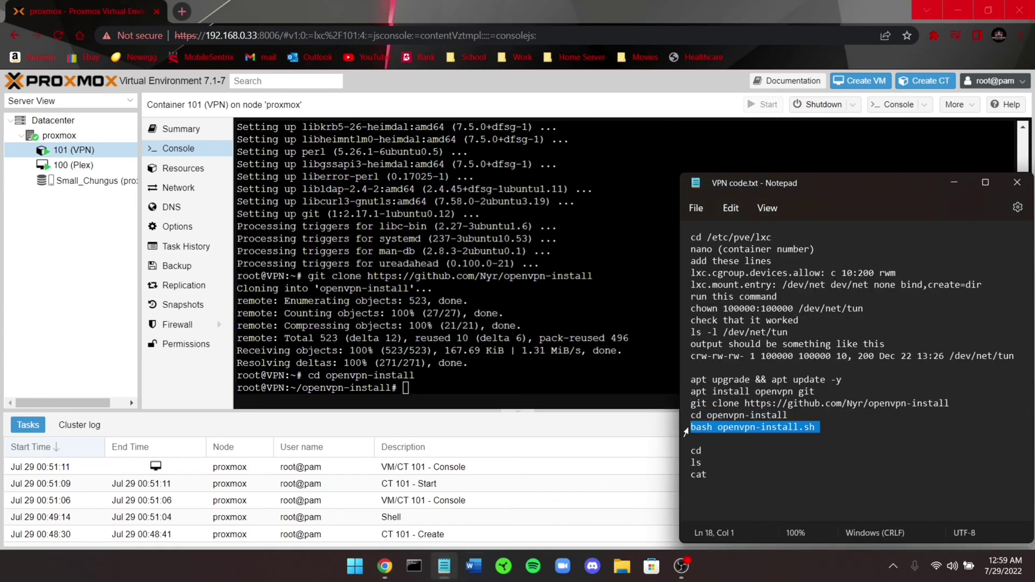
key("alt+Tab")
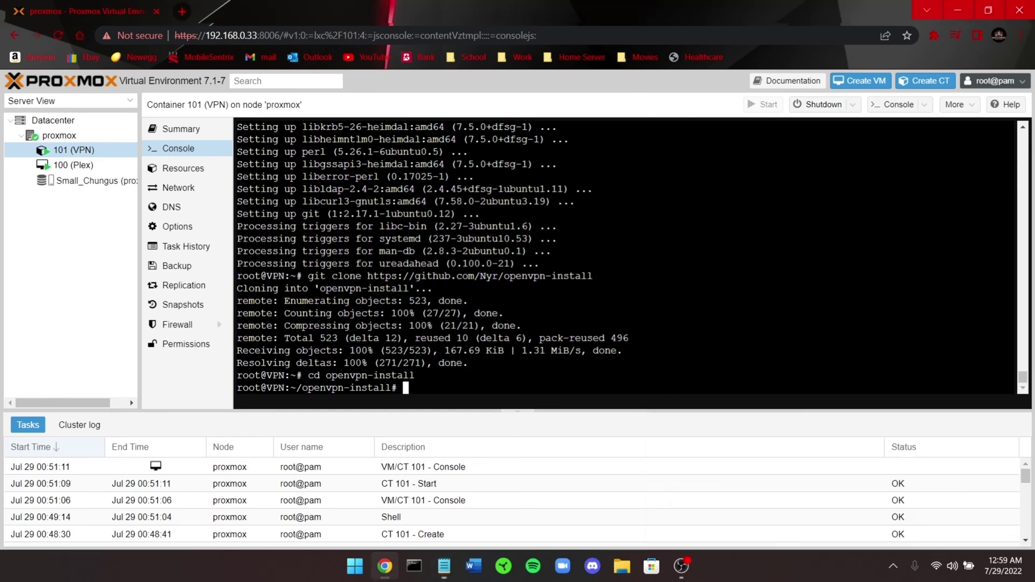